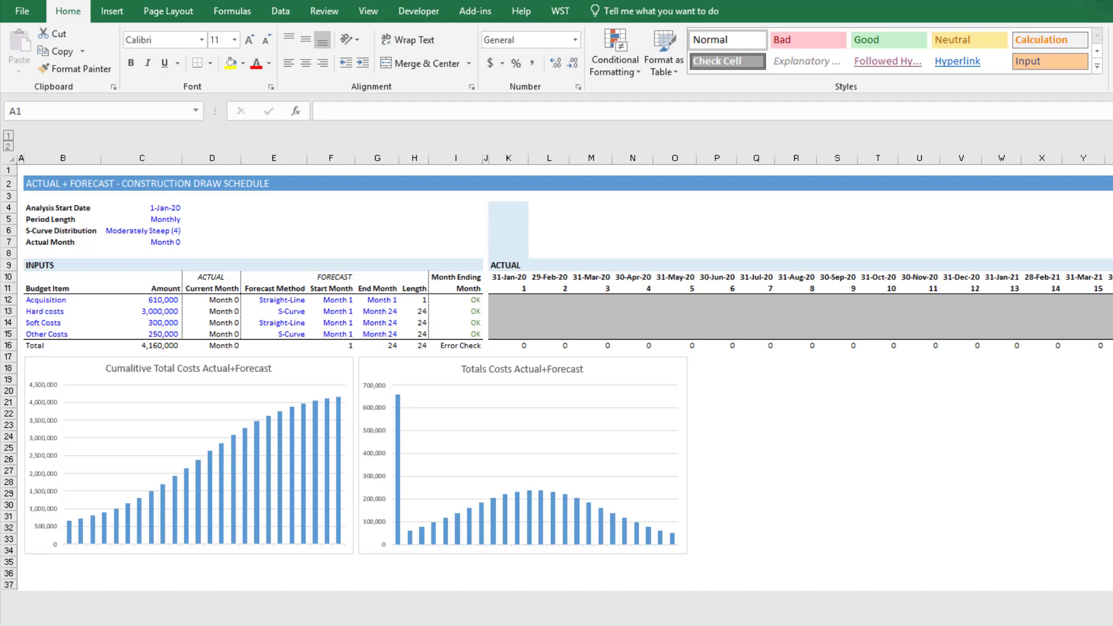
Examine the 24 monthly periods in the Actual section's timeline and return to the start of the sheet.
{"action": "left_click", "coordinate": [861, 288]}
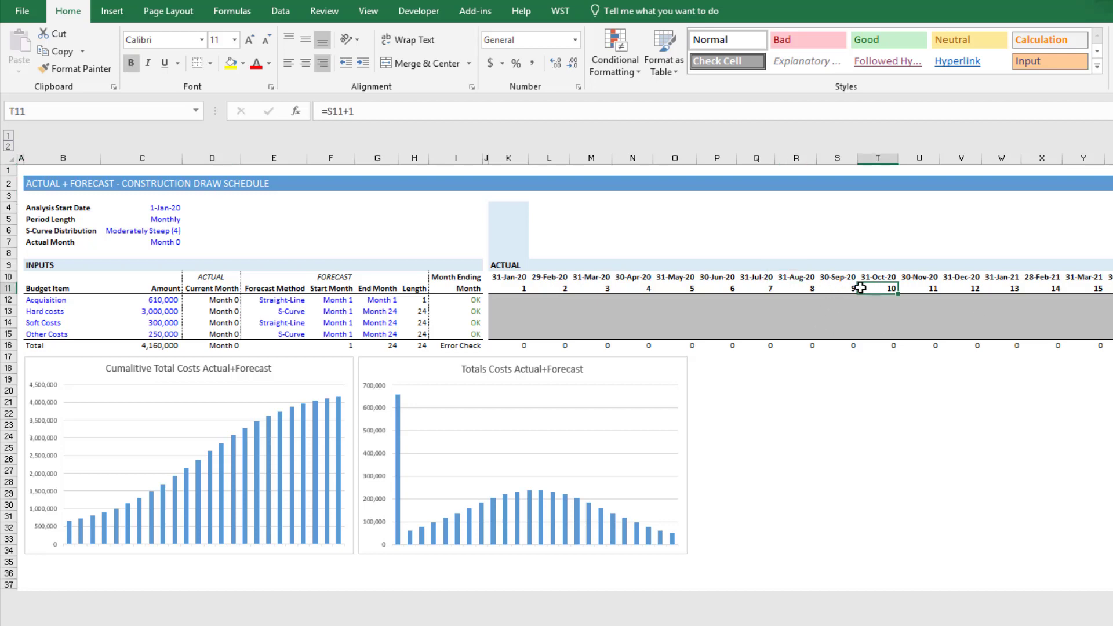
{"action": "key", "text": "ctrl+Right"}
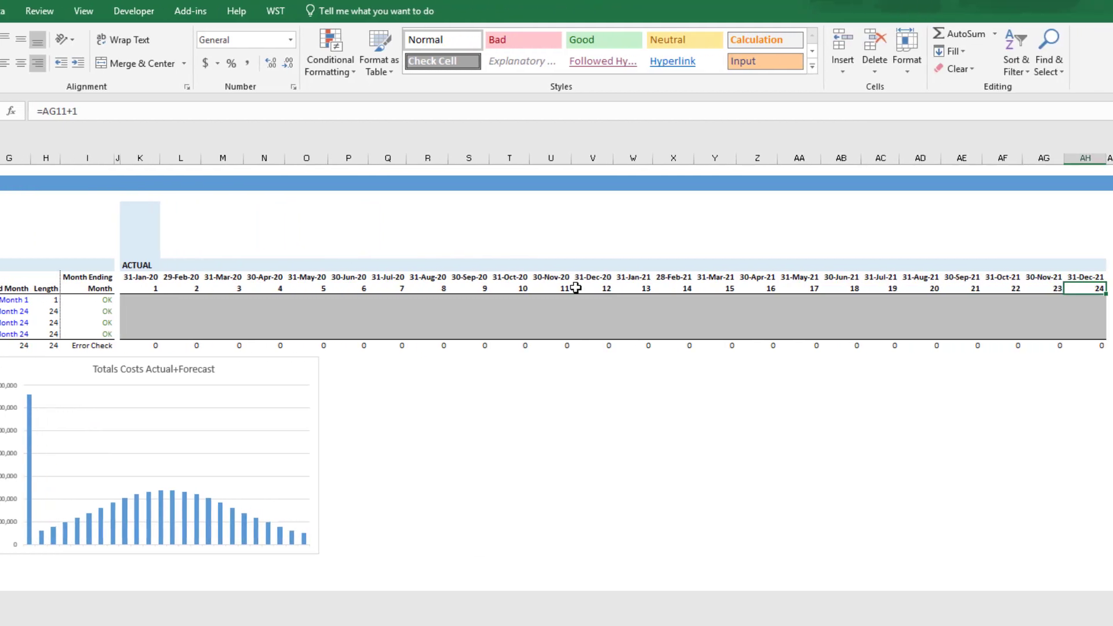
{"action": "key", "text": "ctrl+shift+Left"}
{"action": "key", "text": "ctrl+shift+Left"}
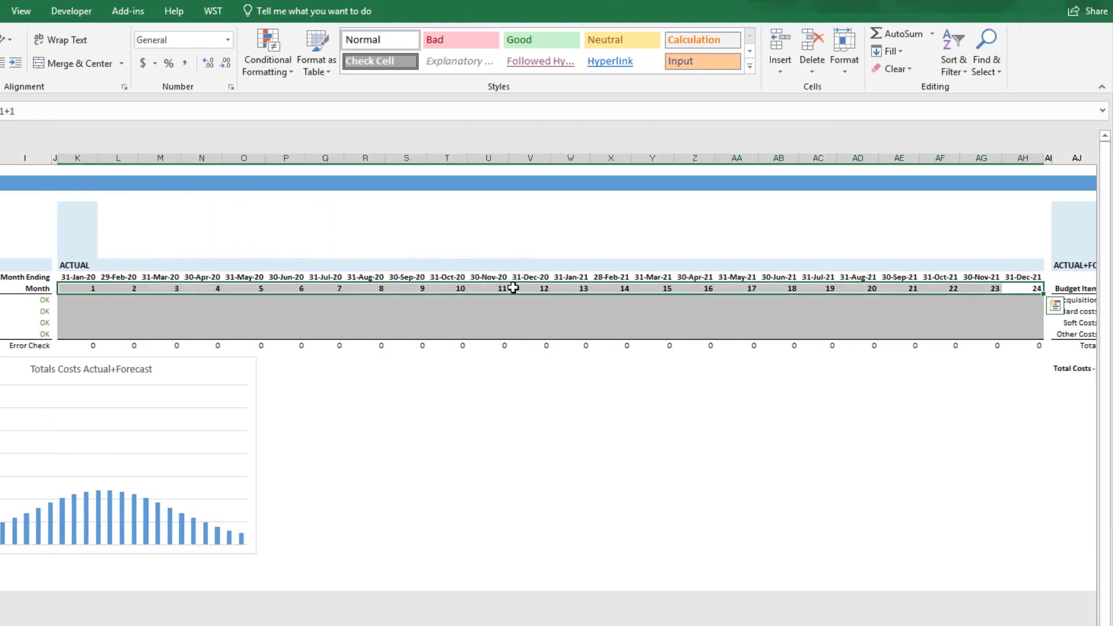
{"action": "key", "text": "ctrl+Home"}
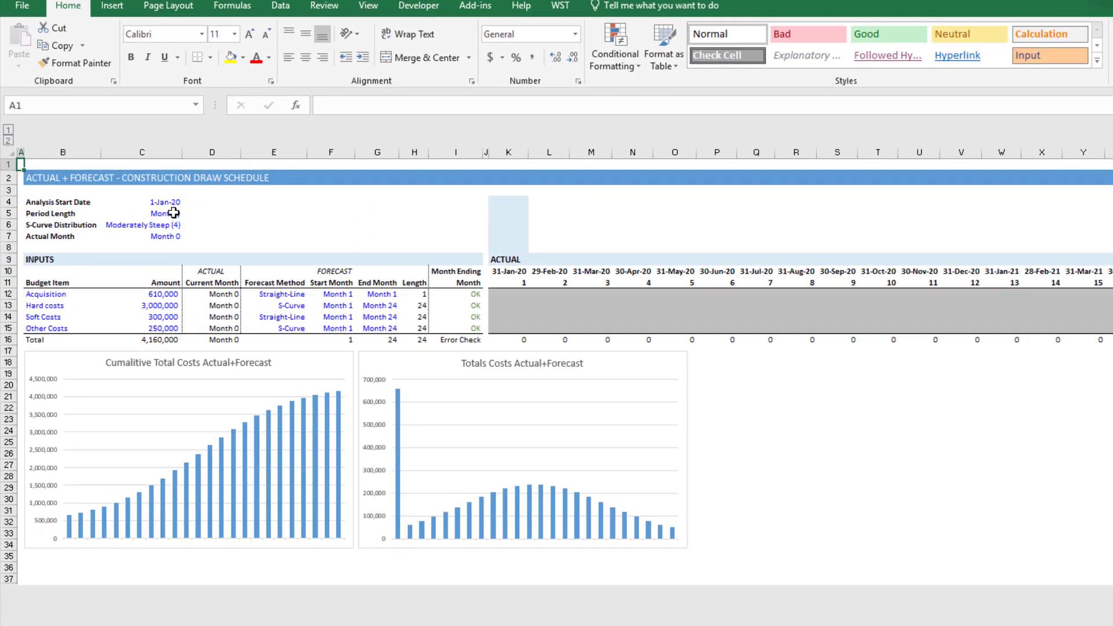
Try the Quarterly and Annual options for the Period Length, and set it back to Monthly.
{"action": "left_click", "coordinate": [173, 213]}
{"action": "left_click", "coordinate": [189, 213]}
{"action": "left_click", "coordinate": [180, 233]}
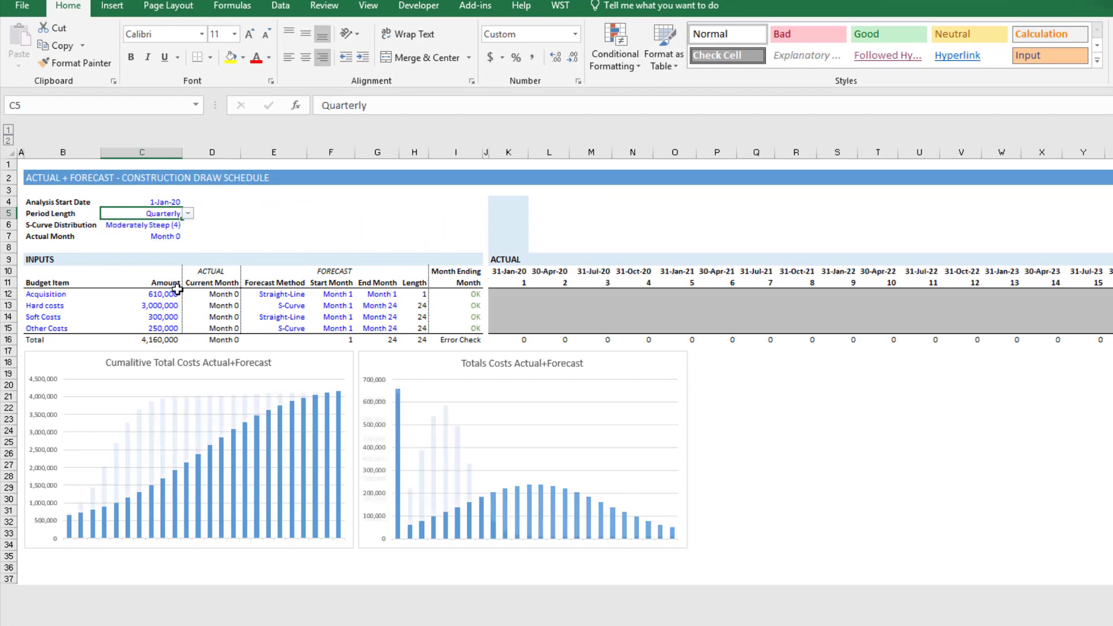
{"action": "left_click", "coordinate": [185, 218]}
{"action": "left_click", "coordinate": [178, 238]}
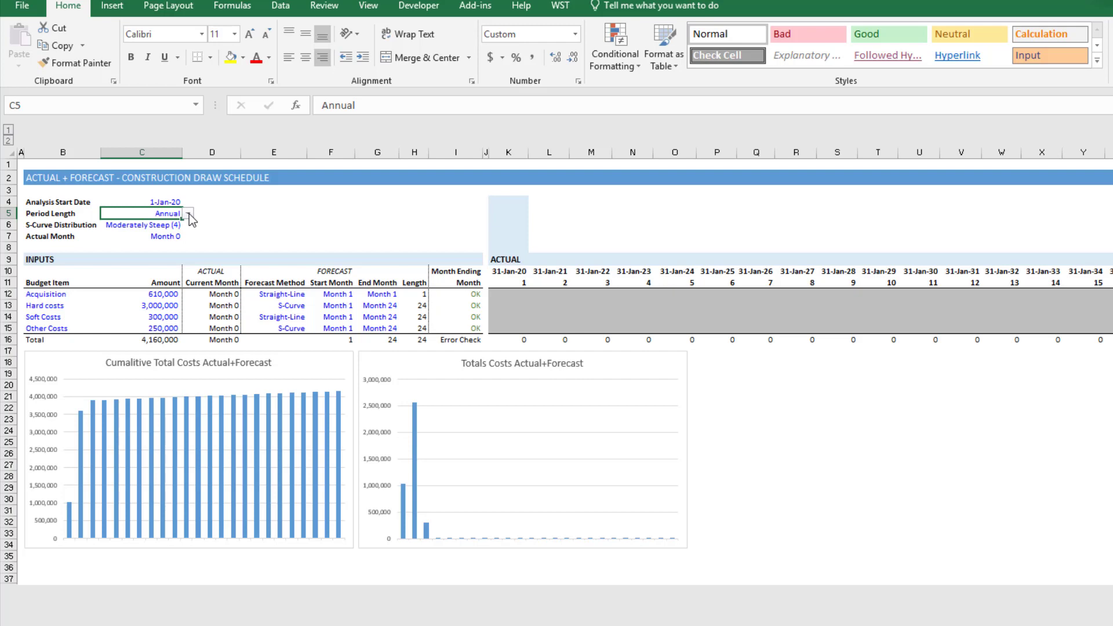
{"action": "left_click", "coordinate": [189, 214]}
{"action": "left_click", "coordinate": [177, 220]}
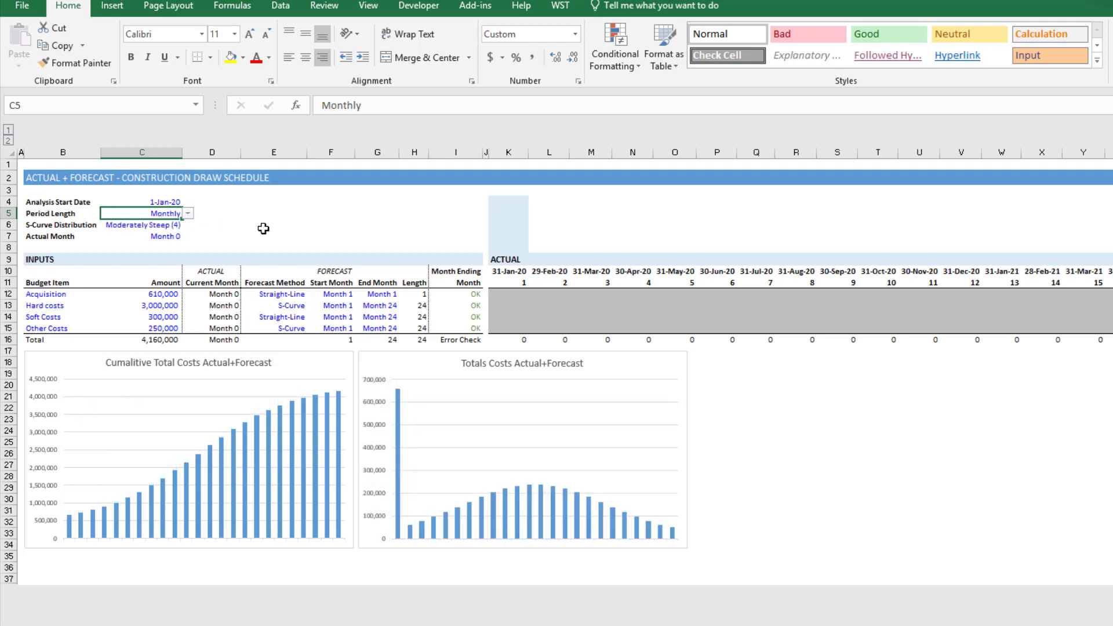
Look along the Acquisition row of the Actual section up to the Actual+Forecast summary columns.
{"action": "left_click_drag", "start_coordinate": [938, 295], "coordinate": [941, 292]}
{"action": "left_click", "coordinate": [942, 292]}
{"action": "key", "text": "Right"}
{"action": "key", "text": "Right"}
{"action": "key", "text": "Right"}
{"action": "key", "text": "Left"}
{"action": "key", "text": "Right"}
{"action": "key", "text": "Right"}
{"action": "key", "text": "Right"}
{"action": "key", "text": "Right"}
{"action": "key", "text": "Right"}
{"action": "key", "text": "Right"}
{"action": "key", "text": "Right"}
{"action": "key", "text": "Right"}
{"action": "key", "text": "Right"}
{"action": "key", "text": "Right"}
{"action": "key", "text": "Right"}
{"action": "key", "text": "Right"}
{"action": "key", "text": "Right"}
{"action": "key", "text": "Right"}
{"action": "key", "text": "Right"}
{"action": "key", "text": "Right"}
{"action": "key", "text": "Right"}
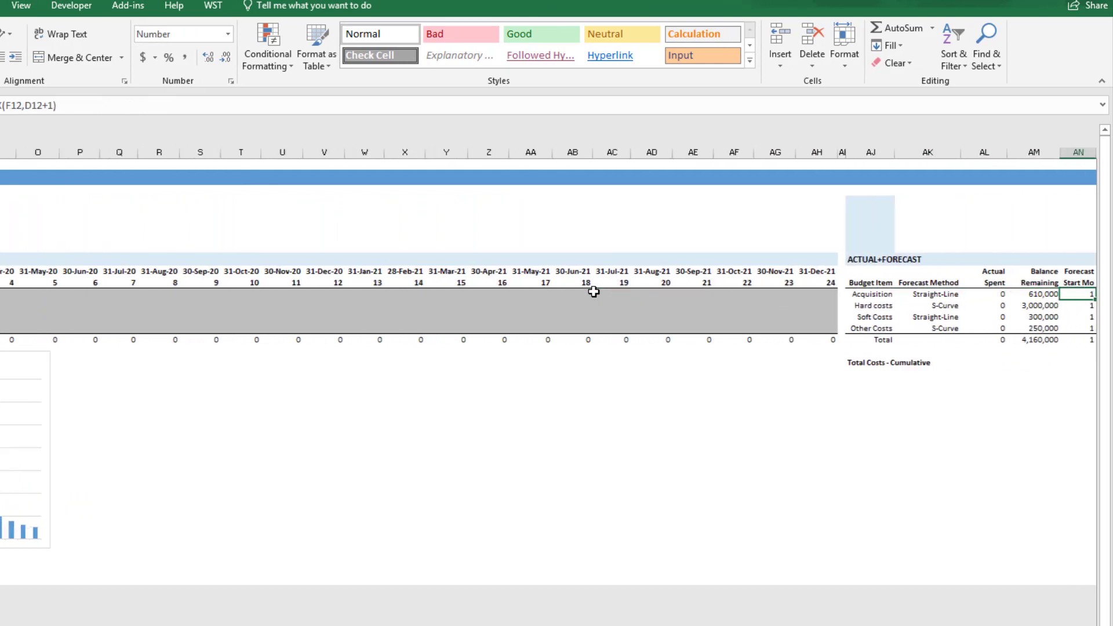
{"action": "key", "text": "Left"}
{"action": "key", "text": "Left"}
{"action": "key", "text": "Left"}
{"action": "key", "text": "Left"}
{"action": "key", "text": "Left"}
{"action": "key", "text": "Left"}
{"action": "key", "text": "Left"}
{"action": "key", "text": "Left"}
{"action": "key", "text": "Left"}
{"action": "key", "text": "Left"}
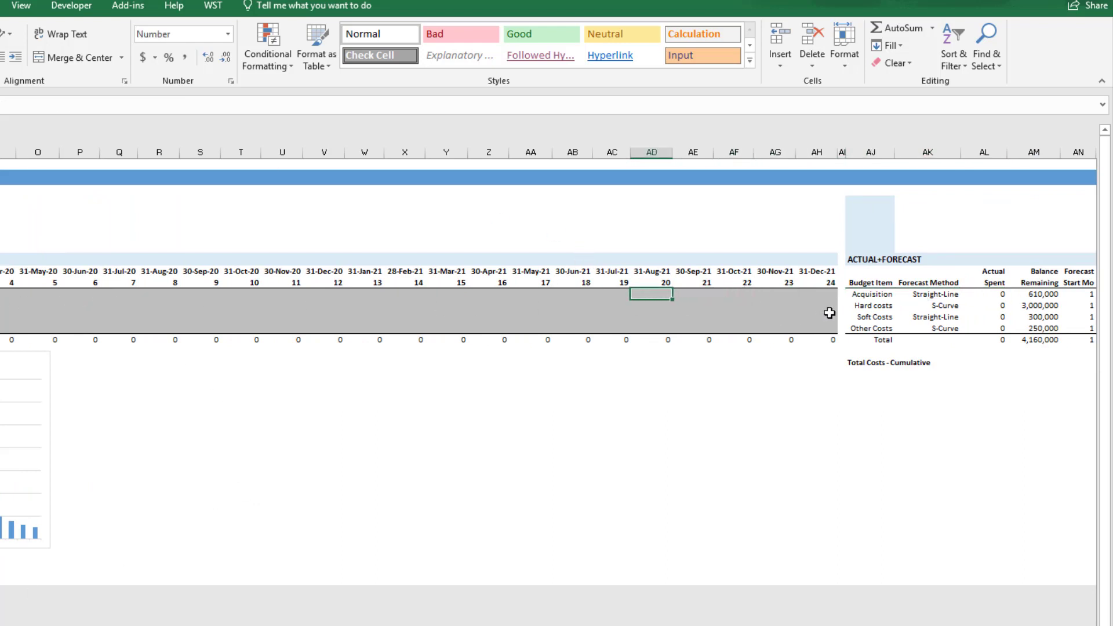
Examine the Actual+Forecast section along the Acquisition row, from the budget items through month 24 and the check column.
{"action": "key", "text": "ctrl+Right"}
{"action": "key", "text": "Right"}
{"action": "key", "text": "Right"}
{"action": "key", "text": "Right"}
{"action": "key", "text": "Right"}
{"action": "key", "text": "Right"}
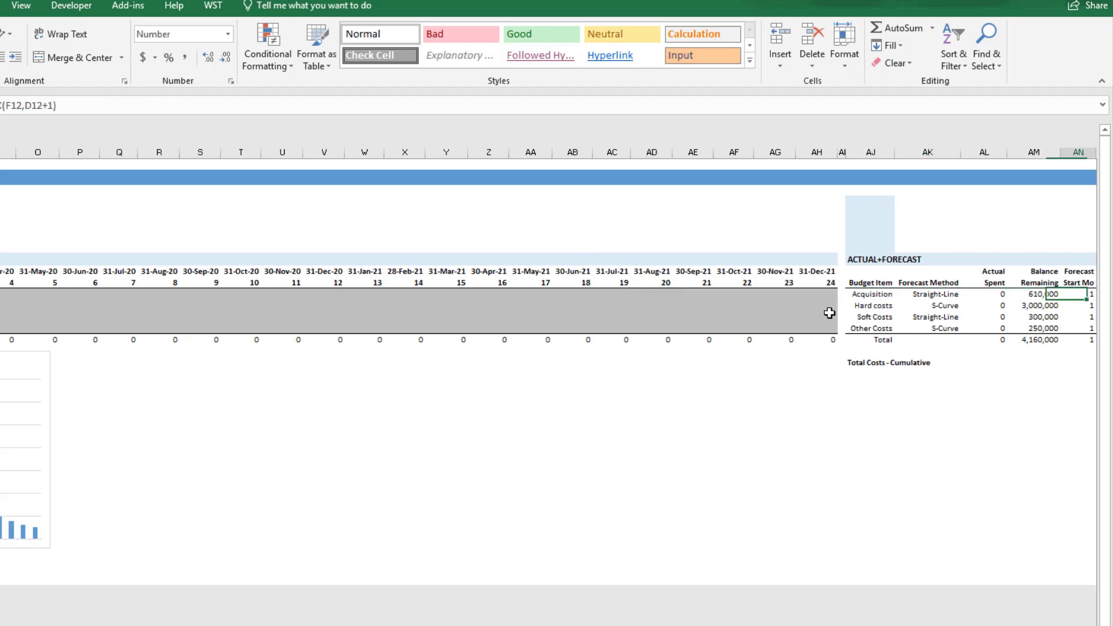
{"action": "key", "text": "Right"}
{"action": "key", "text": "Right"}
{"action": "key", "text": "Right"}
{"action": "key", "text": "Right"}
{"action": "key", "text": "Right"}
{"action": "key", "text": "Right"}
{"action": "key", "text": "Right"}
{"action": "key", "text": "Right"}
{"action": "key", "text": "Right"}
{"action": "key", "text": "Right"}
{"action": "key", "text": "Right"}
{"action": "key", "text": "Right"}
{"action": "key", "text": "Right"}
{"action": "key", "text": "Right"}
{"action": "key", "text": "Right"}
{"action": "key", "text": "Right"}
{"action": "key", "text": "Right"}
{"action": "key", "text": "Right"}
{"action": "key", "text": "Right"}
{"action": "key", "text": "Right"}
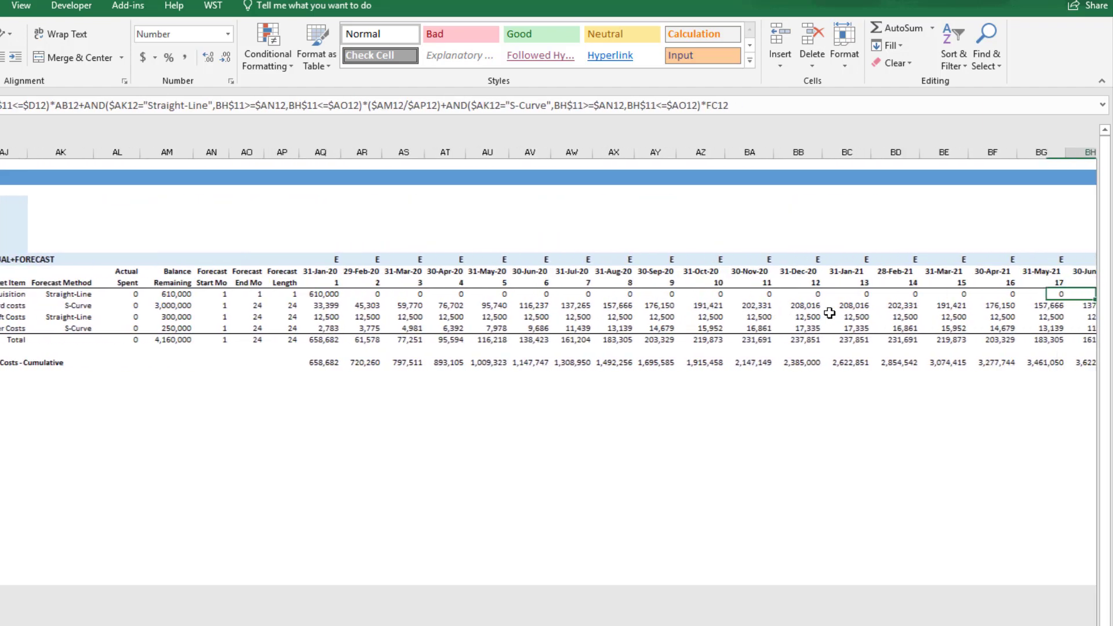
{"action": "key", "text": "Right"}
{"action": "key", "text": "Right"}
{"action": "key", "text": "Right"}
{"action": "key", "text": "Right"}
{"action": "key", "text": "Right"}
{"action": "key", "text": "Right"}
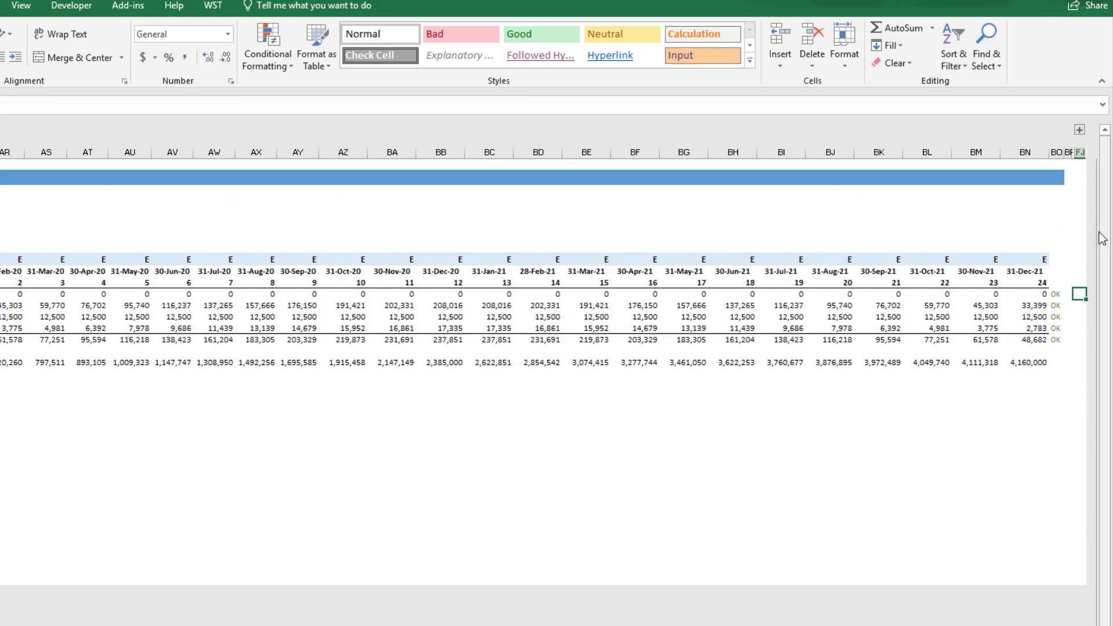
Expand the hidden grouped columns after the Actual+Forecast section and look back through their S-curve tables.
{"action": "left_click", "coordinate": [1079, 131]}
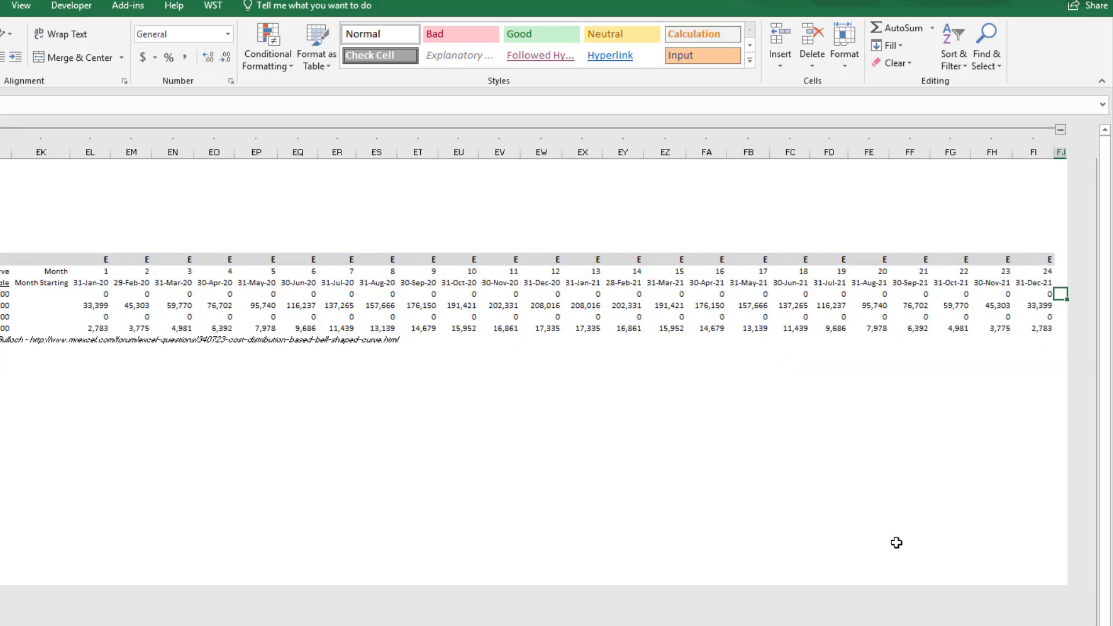
{"action": "key", "text": "ctrl+Left"}
{"action": "key", "text": "ctrl+Left"}
{"action": "key", "text": "Left"}
{"action": "key", "text": "Left"}
{"action": "key", "text": "Left"}
{"action": "key", "text": "Left"}
{"action": "key", "text": "ctrl+Left"}
{"action": "key", "text": "ctrl+Left"}
{"action": "key", "text": "Left"}
{"action": "key", "text": "Left"}
{"action": "key", "text": "Left"}
{"action": "key", "text": "Left"}
{"action": "key", "text": "Left"}
{"action": "key", "text": "Left"}
{"action": "key", "text": "Left"}
{"action": "key", "text": "Left"}
{"action": "key", "text": "Left"}
{"action": "key", "text": "Left"}
{"action": "key", "text": "Left"}
{"action": "key", "text": "Left"}
{"action": "key", "text": "Left"}
{"action": "key", "text": "Left"}
{"action": "key", "text": "Left"}
{"action": "key", "text": "Left"}
{"action": "key", "text": "Left"}
{"action": "key", "text": "Left"}
{"action": "key", "text": "Left"}
{"action": "key", "text": "Left"}
{"action": "key", "text": "Left"}
{"action": "key", "text": "Left"}
{"action": "key", "text": "Left"}
{"action": "key", "text": "Left"}
{"action": "key", "text": "Left"}
{"action": "key", "text": "Left"}
{"action": "key", "text": "Left"}
{"action": "key", "text": "Left"}
{"action": "key", "text": "Left"}
{"action": "key", "text": "Left"}
{"action": "key", "text": "Left"}
{"action": "key", "text": "Left"}
{"action": "key", "text": "Left"}
{"action": "key", "text": "Left"}
{"action": "key", "text": "Left"}
{"action": "key", "text": "Left"}
{"action": "key", "text": "Left"}
{"action": "key", "text": "Left"}
{"action": "key", "text": "Left"}
{"action": "key", "text": "Left"}
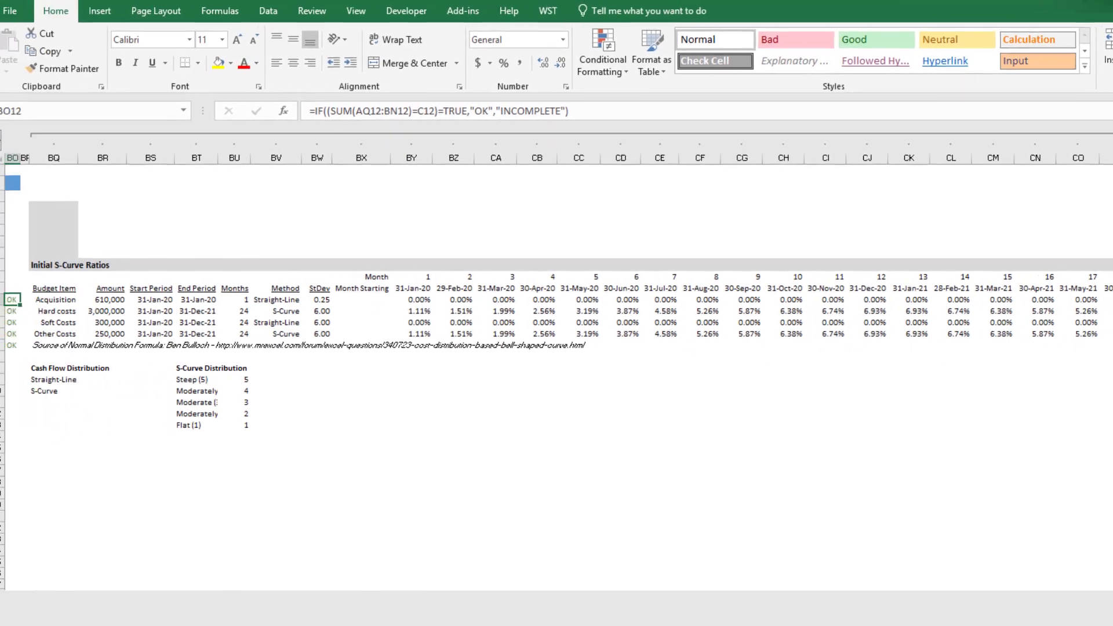
Examine the Initial S-Curve Ratios, Revised S-Curve Ratios and Forecast S-Curve tables along the Acquisition row.
{"action": "key", "text": "Right"}
{"action": "key", "text": "Right"}
{"action": "key", "text": "Right"}
{"action": "key", "text": "Right"}
{"action": "key", "text": "Right"}
{"action": "key", "text": "Right"}
{"action": "key", "text": "Right"}
{"action": "key", "text": "Right"}
{"action": "key", "text": "Right"}
{"action": "key", "text": "Right"}
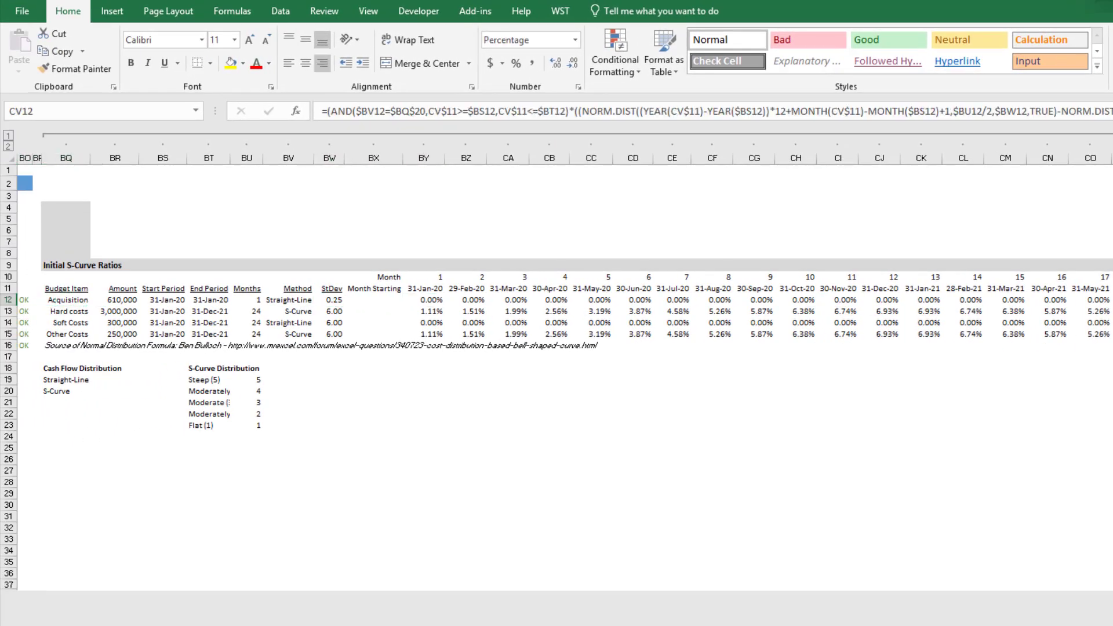
{"action": "key", "text": "Right"}
{"action": "key", "text": "Right"}
{"action": "key", "text": "Right"}
{"action": "key", "text": "Right"}
{"action": "key", "text": "Right"}
{"action": "key", "text": "Right"}
{"action": "key", "text": "Right"}
{"action": "key", "text": "Right"}
{"action": "key", "text": "Right"}
{"action": "key", "text": "Right"}
{"action": "key", "text": "Right"}
{"action": "key", "text": "Right"}
{"action": "key", "text": "Right"}
{"action": "key", "text": "Right"}
{"action": "key", "text": "Right"}
{"action": "key", "text": "Right"}
{"action": "key", "text": "Right"}
{"action": "key", "text": "Right"}
{"action": "key", "text": "Right"}
{"action": "key", "text": "Right"}
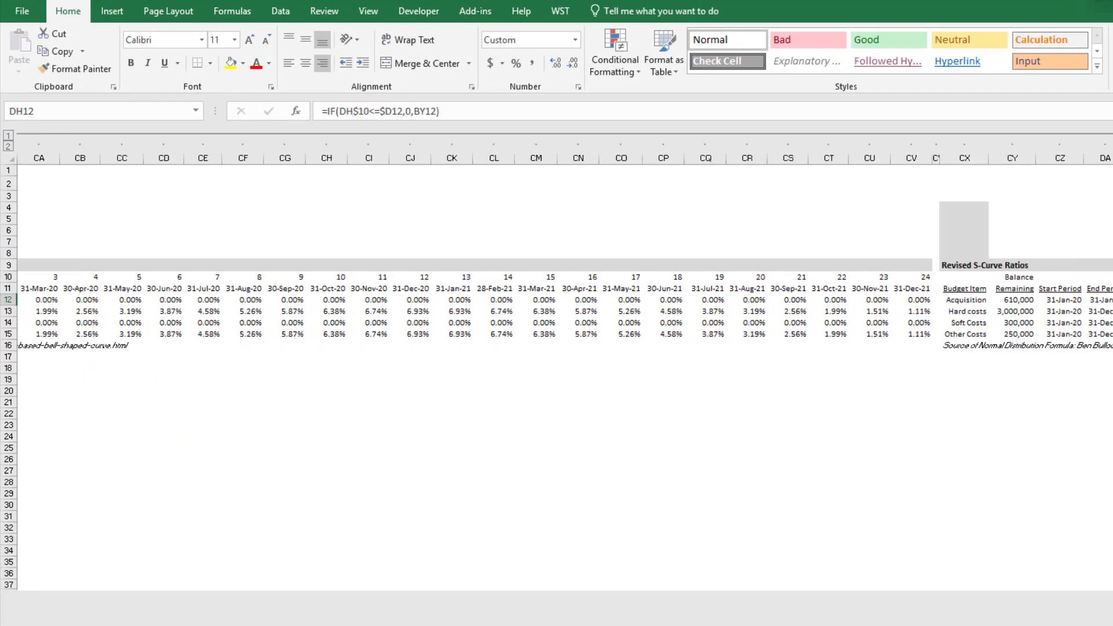
{"action": "key", "text": "Right"}
{"action": "key", "text": "Right"}
{"action": "key", "text": "Right"}
{"action": "key", "text": "Right"}
{"action": "key", "text": "Right"}
{"action": "key", "text": "Right"}
{"action": "key", "text": "Right"}
{"action": "key", "text": "Right"}
{"action": "key", "text": "Right"}
{"action": "key", "text": "Right"}
{"action": "key", "text": "Right"}
{"action": "key", "text": "Right"}
{"action": "key", "text": "Right"}
{"action": "key", "text": "Right"}
{"action": "key", "text": "Right"}
{"action": "key", "text": "Right"}
{"action": "key", "text": "Right"}
{"action": "key", "text": "Right"}
{"action": "key", "text": "Right"}
{"action": "key", "text": "Right"}
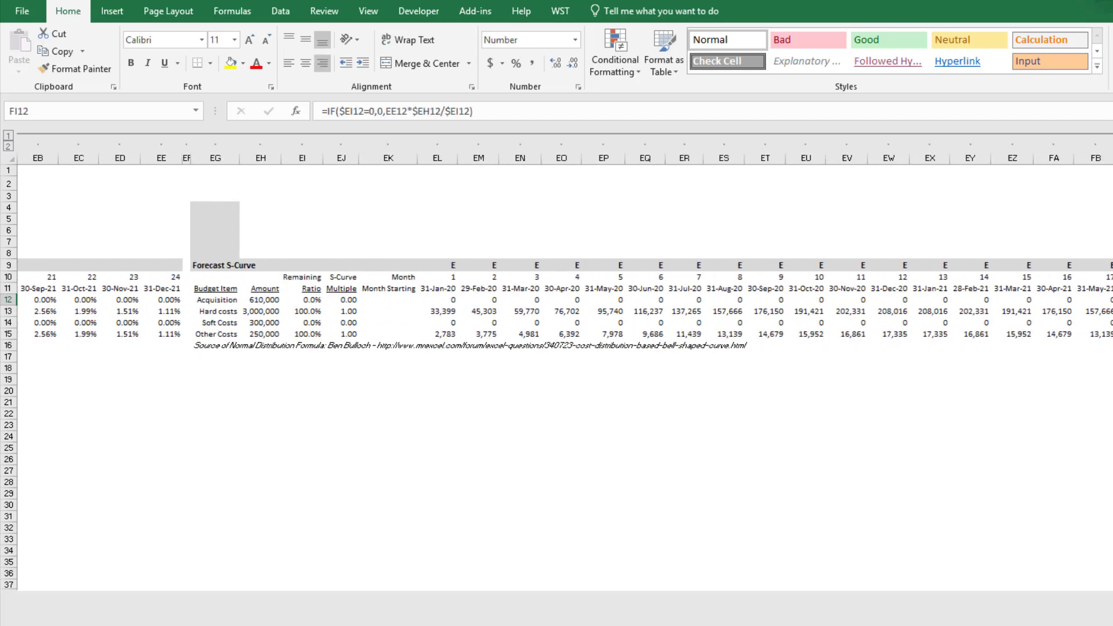
Go back through the S-curve tables to the start of the Acquisition row in the inputs.
{"action": "key", "text": "ctrl+Left"}
{"action": "key", "text": "ctrl+Left"}
{"action": "key", "text": "ctrl+Left"}
{"action": "key", "text": "ctrl+Left"}
{"action": "key", "text": "ctrl+Left"}
{"action": "key", "text": "ctrl+Left"}
{"action": "key", "text": "ctrl+Left"}
{"action": "key", "text": "ctrl+Left"}
{"action": "key", "text": "ctrl+Left"}
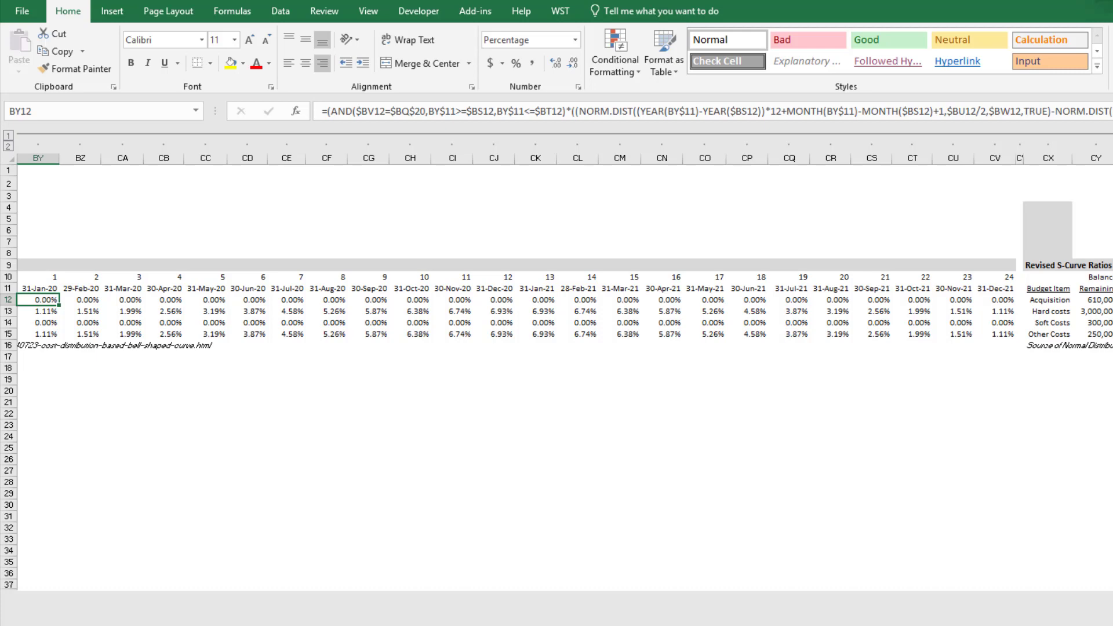
{"action": "key", "text": "ctrl+Left"}
{"action": "key", "text": "ctrl+Left"}
{"action": "key", "text": "ctrl+Left"}
{"action": "key", "text": "ctrl+Left"}
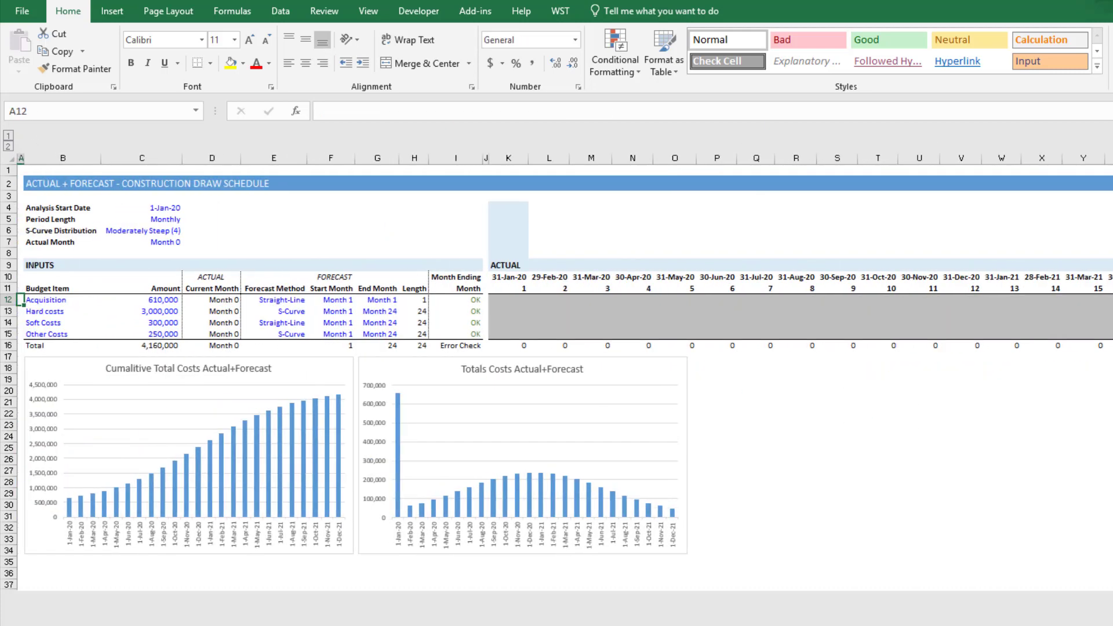
Insert 12 blank columns in the Actual section directly before the 31-Jan-21 (month 13) column.
{"action": "key", "text": "ctrl+Right"}
{"action": "key", "text": "ctrl+Right"}
{"action": "key", "text": "ctrl+Right"}
{"action": "key", "text": "ctrl+Right"}
{"action": "key", "text": "ctrl+Right"}
{"action": "key", "text": "ctrl+Right"}
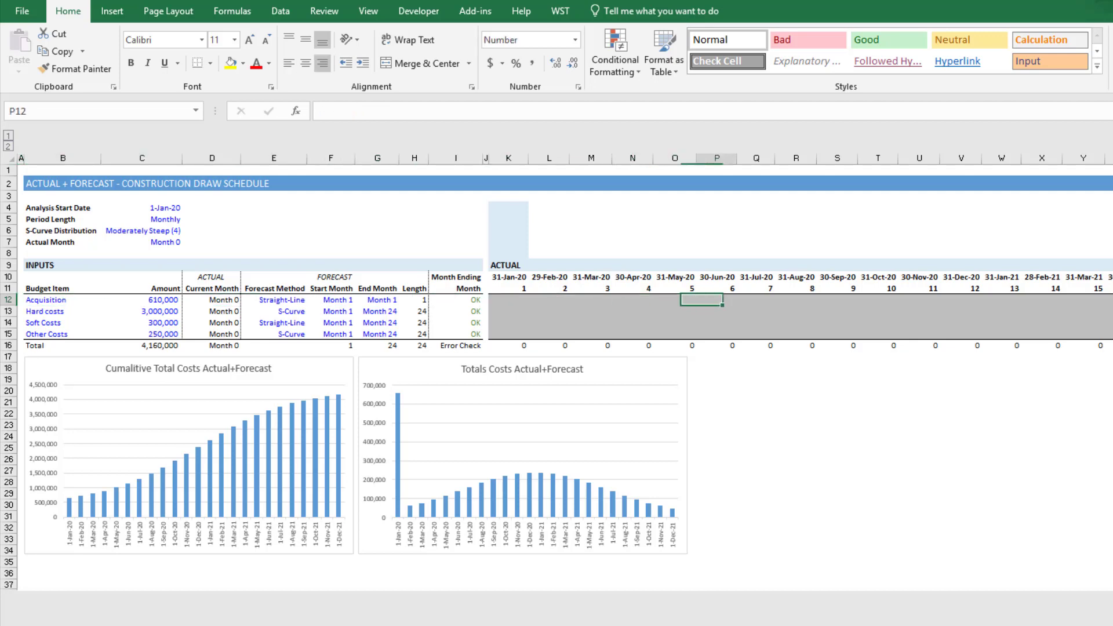
{"action": "key", "text": "Right"}
{"action": "key", "text": "Right"}
{"action": "key", "text": "Right"}
{"action": "key", "text": "Right"}
{"action": "key", "text": "Right"}
{"action": "key", "text": "Right"}
{"action": "key", "text": "Right"}
{"action": "key", "text": "Right"}
{"action": "key", "text": "Right"}
{"action": "key", "text": "Right"}
{"action": "key", "text": "Right"}
{"action": "key", "text": "Right"}
{"action": "key", "text": "Right"}
{"action": "key", "text": "Right"}
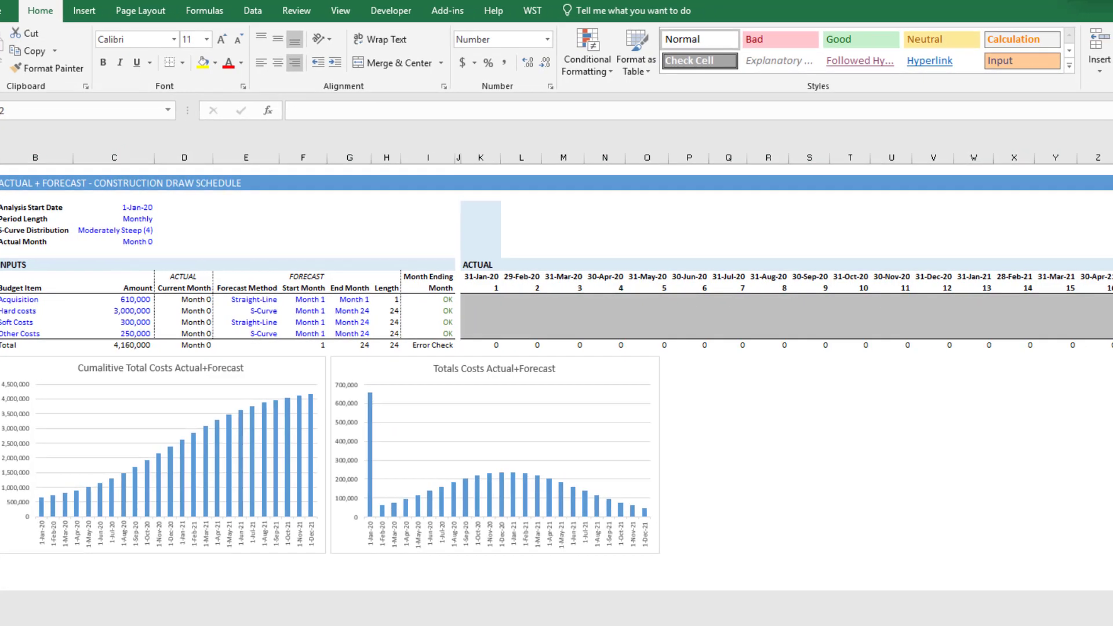
{"action": "key", "text": "Right"}
{"action": "key", "text": "Right"}
{"action": "key", "text": "Right"}
{"action": "key", "text": "Left"}
{"action": "key", "text": "Left"}
{"action": "key", "text": "Left"}
{"action": "key", "text": "Left"}
{"action": "key", "text": "Left"}
{"action": "key", "text": "Left"}
{"action": "key", "text": "Left"}
{"action": "key", "text": "Left"}
{"action": "key", "text": "Left"}
{"action": "key", "text": "Left"}
{"action": "key", "text": "Left"}
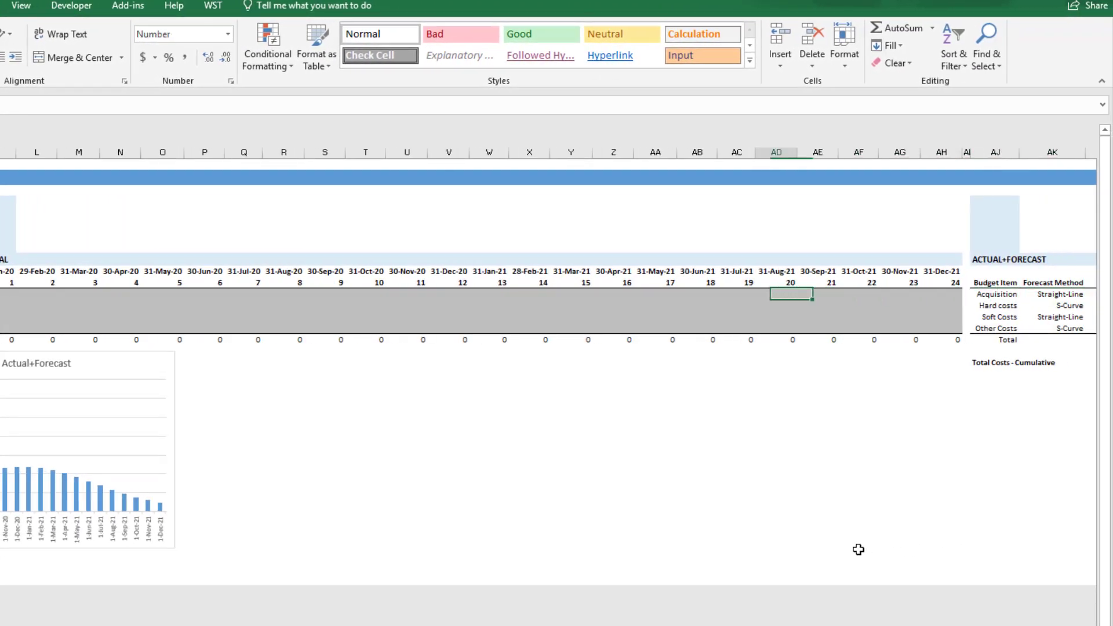
{"action": "key", "text": "Left"}
{"action": "key", "text": "Left"}
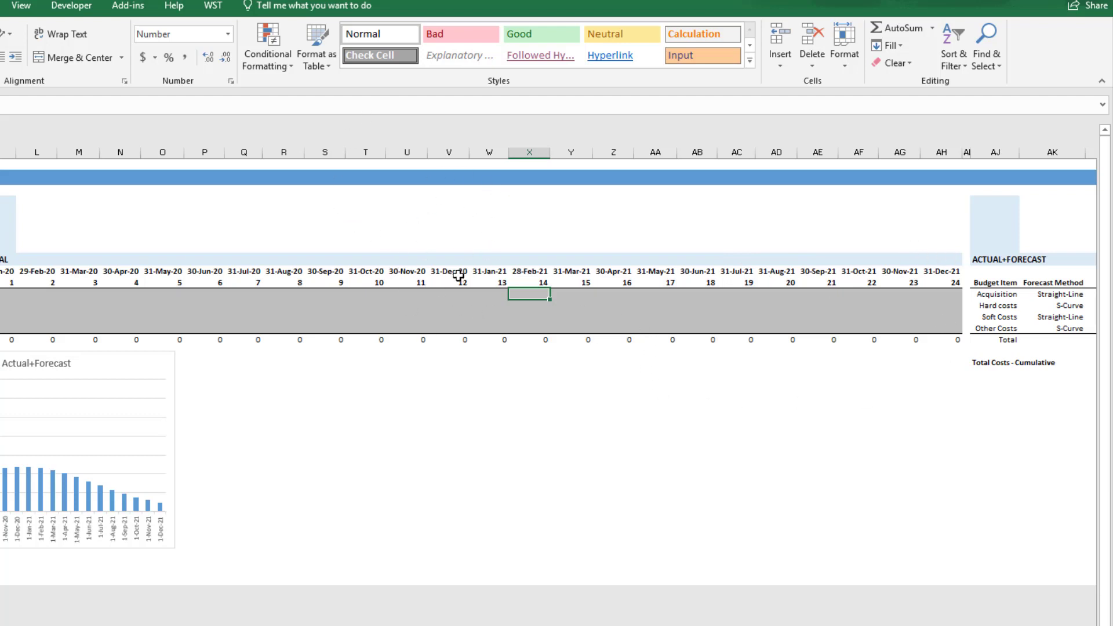
{"action": "left_click", "coordinate": [489, 152]}
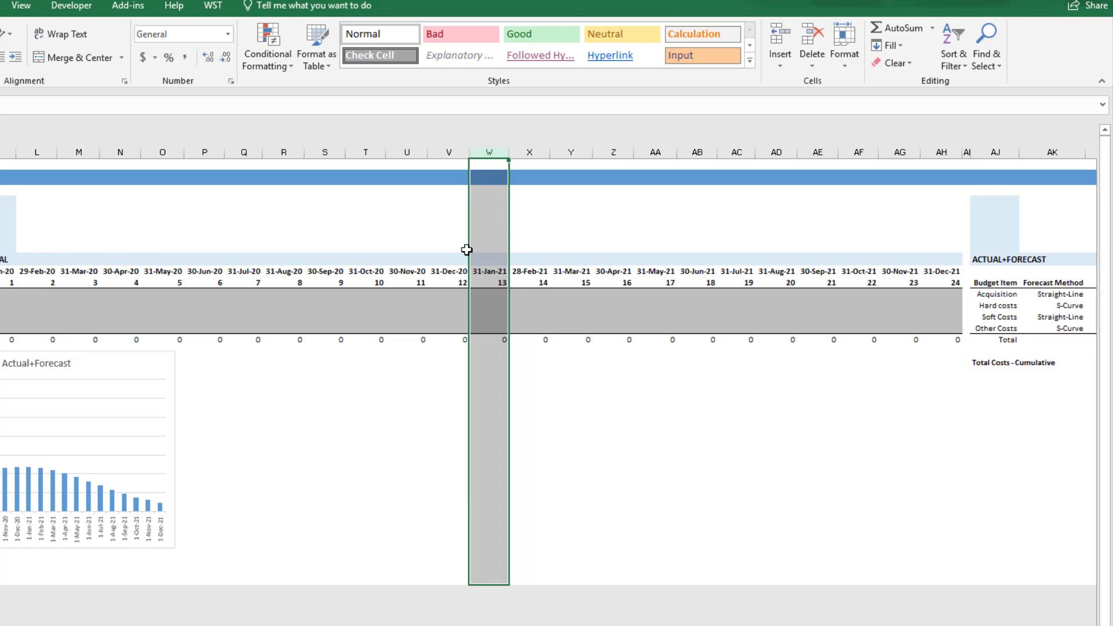
{"action": "key", "text": "ctrl+plus"}
{"action": "key", "text": "ctrl+plus"}
{"action": "key", "text": "ctrl+plus"}
{"action": "key", "text": "ctrl+plus"}
{"action": "key", "text": "ctrl+plus"}
{"action": "key", "text": "ctrl+plus"}
{"action": "key", "text": "ctrl+plus"}
{"action": "key", "text": "ctrl+plus"}
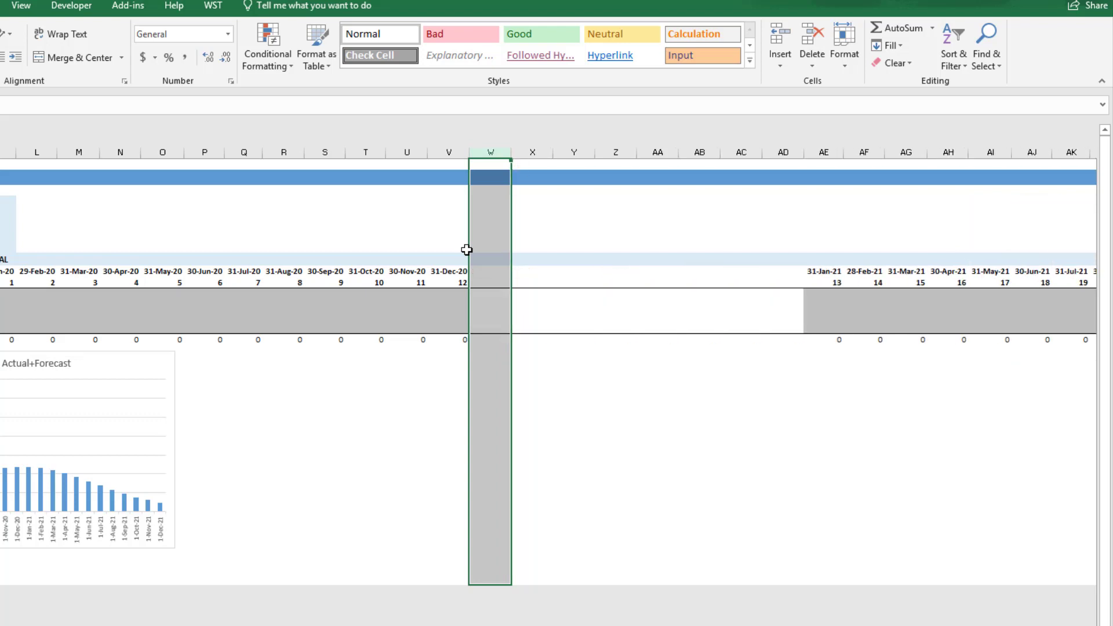
{"action": "key", "text": "ctrl+plus"}
{"action": "key", "text": "ctrl+plus"}
{"action": "key", "text": "ctrl+plus"}
{"action": "key", "text": "ctrl+plus"}
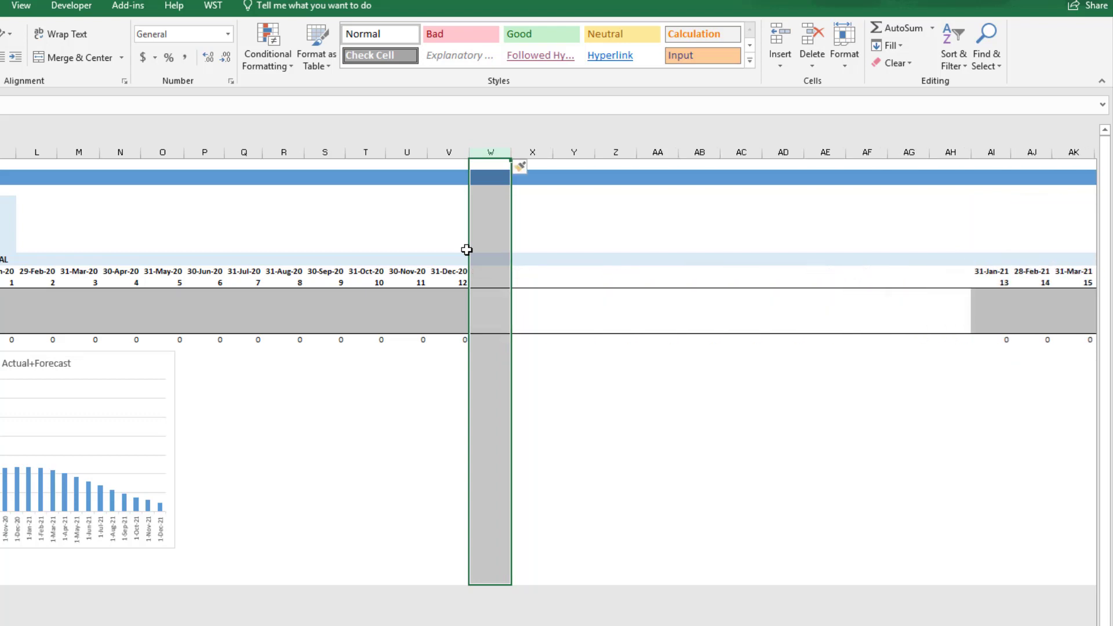
{"action": "key", "text": "Right"}
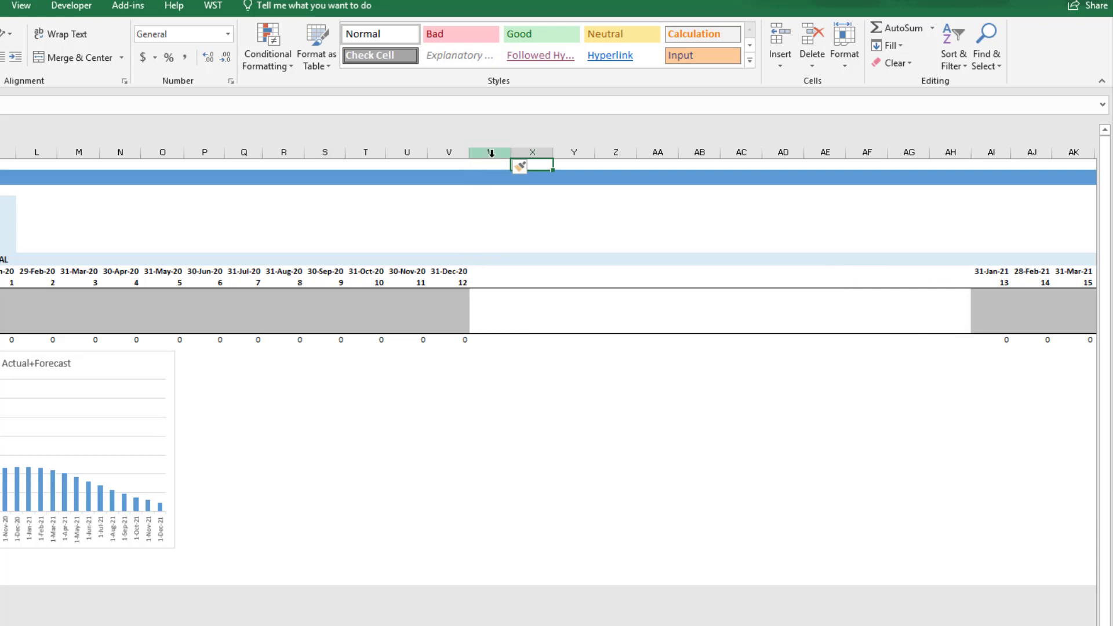
Check the blank columns W to AH against the adjacent month 12 and month 13 cells in the Actual section.
{"action": "left_click_drag", "start_coordinate": [489, 154], "coordinate": [956, 155]}
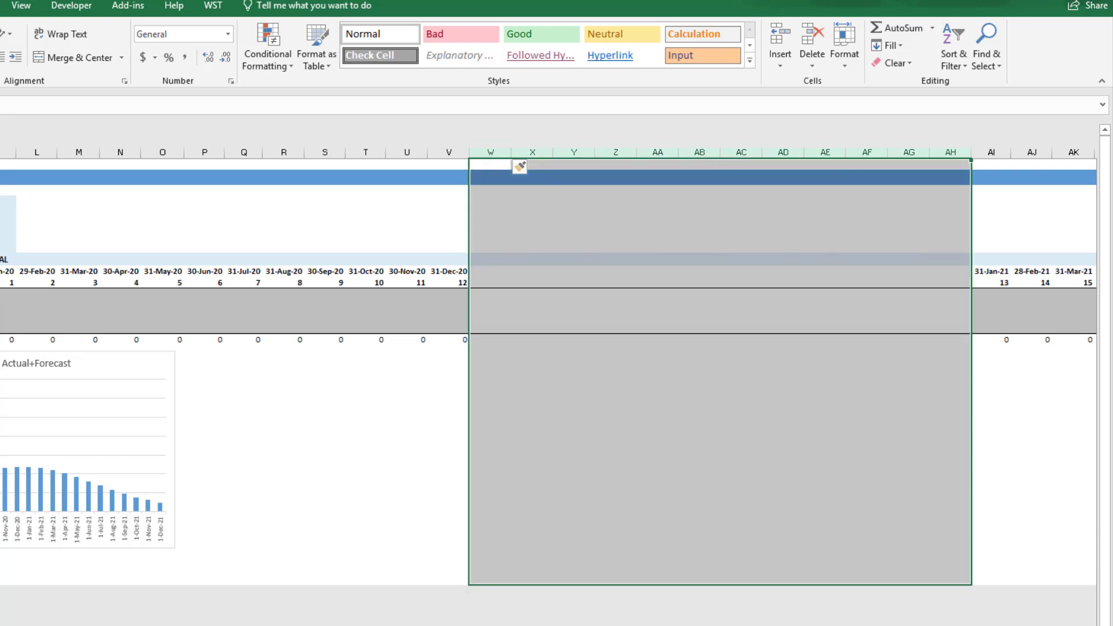
{"action": "scroll", "coordinate": [589, 263], "scroll_direction": "right", "scroll_amount": 3}
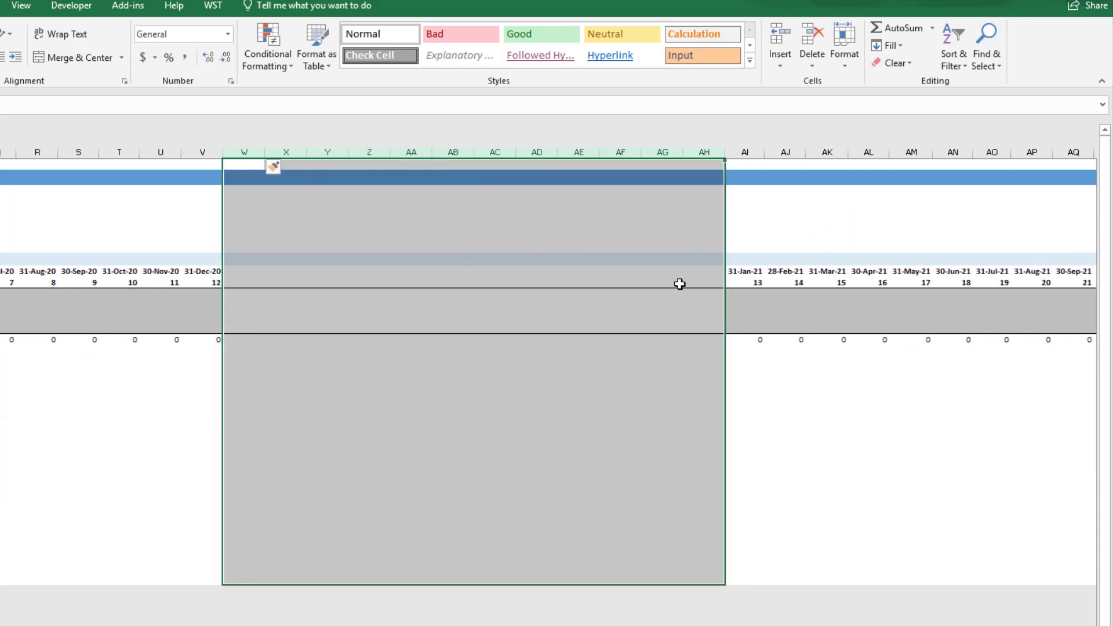
{"action": "left_click_drag", "start_coordinate": [209, 260], "coordinate": [212, 341]}
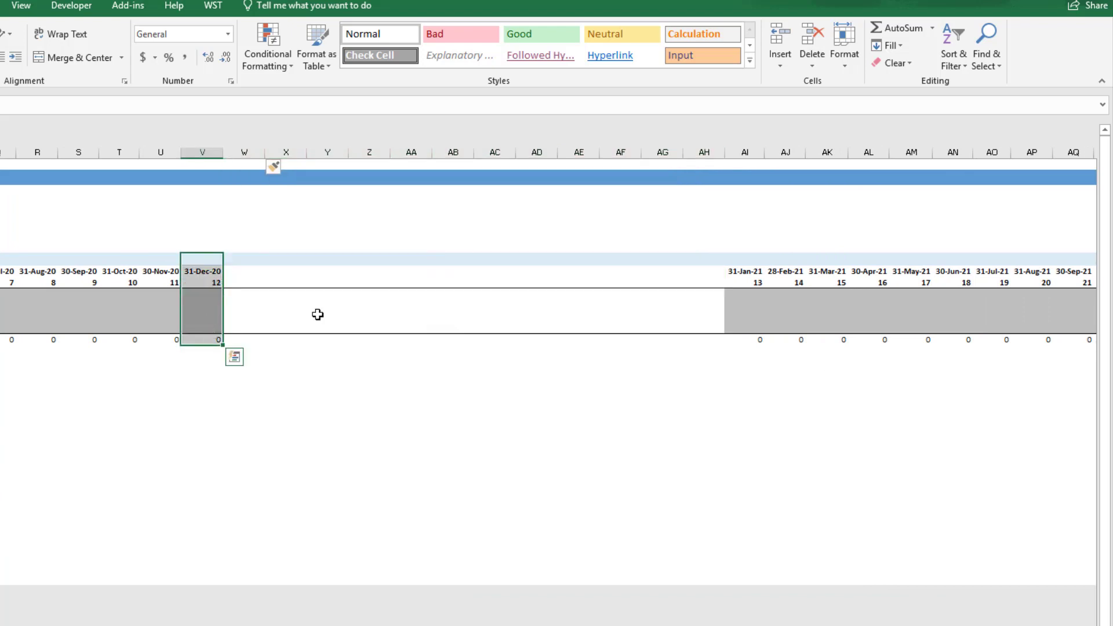
{"action": "left_click", "coordinate": [216, 282]}
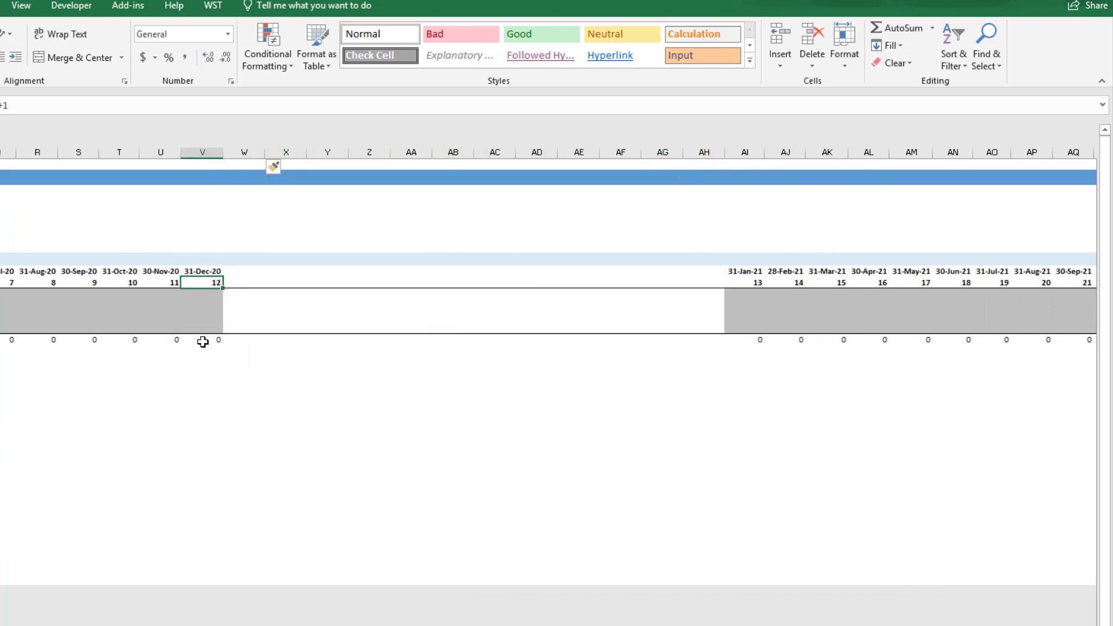
{"action": "left_click", "coordinate": [758, 283]}
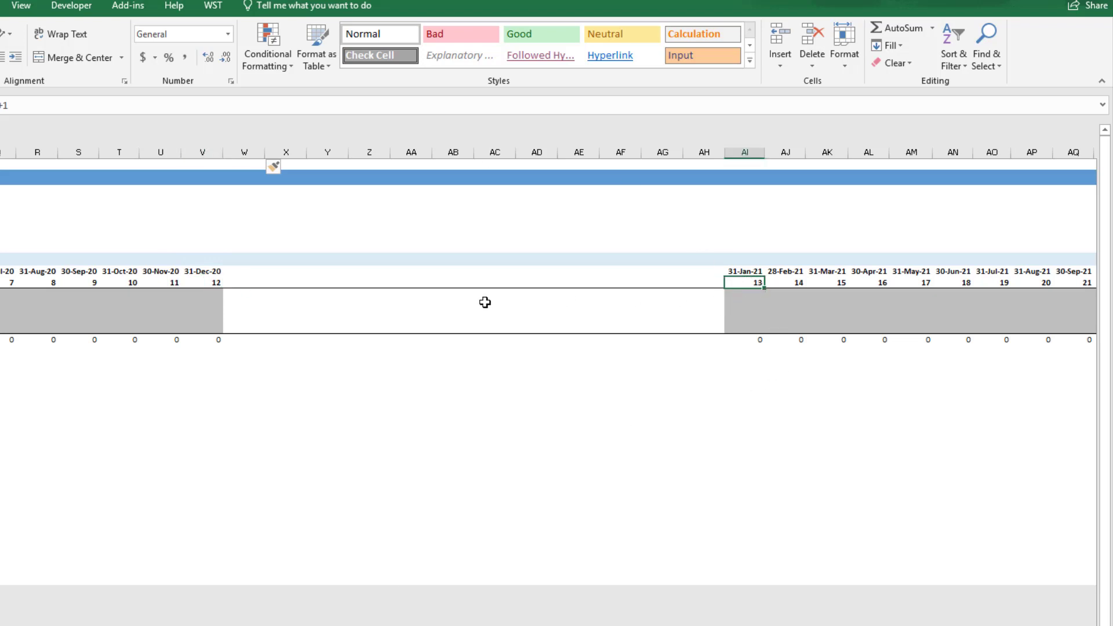
{"action": "left_click_drag", "start_coordinate": [285, 217], "coordinate": [638, 471]}
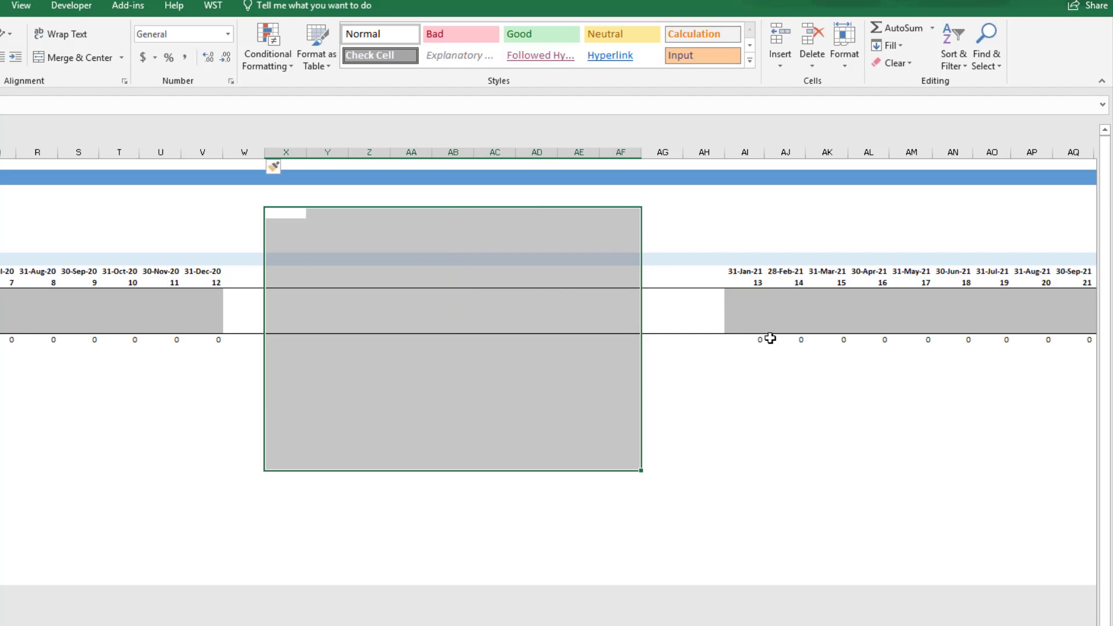
Insert 12 blank columns in the Actual+Forecast section directly before the 31-Jan-21 (month 13) column.
{"action": "left_click", "coordinate": [810, 304]}
{"action": "key", "text": "Up"}
{"action": "key", "text": "Up"}
{"action": "key", "text": "Down"}
{"action": "key", "text": "ctrl+Right"}
{"action": "key", "text": "Right"}
{"action": "key", "text": "Right"}
{"action": "key", "text": "Right"}
{"action": "key", "text": "Right"}
{"action": "key", "text": "Right"}
{"action": "key", "text": "Right"}
{"action": "key", "text": "Right"}
{"action": "key", "text": "Right"}
{"action": "key", "text": "Right"}
{"action": "key", "text": "Right"}
{"action": "key", "text": "Right"}
{"action": "key", "text": "Right"}
{"action": "key", "text": "Right"}
{"action": "key", "text": "Right"}
{"action": "key", "text": "Right"}
{"action": "key", "text": "Right"}
{"action": "key", "text": "Right"}
{"action": "key", "text": "Right"}
{"action": "key", "text": "Right"}
{"action": "key", "text": "Right"}
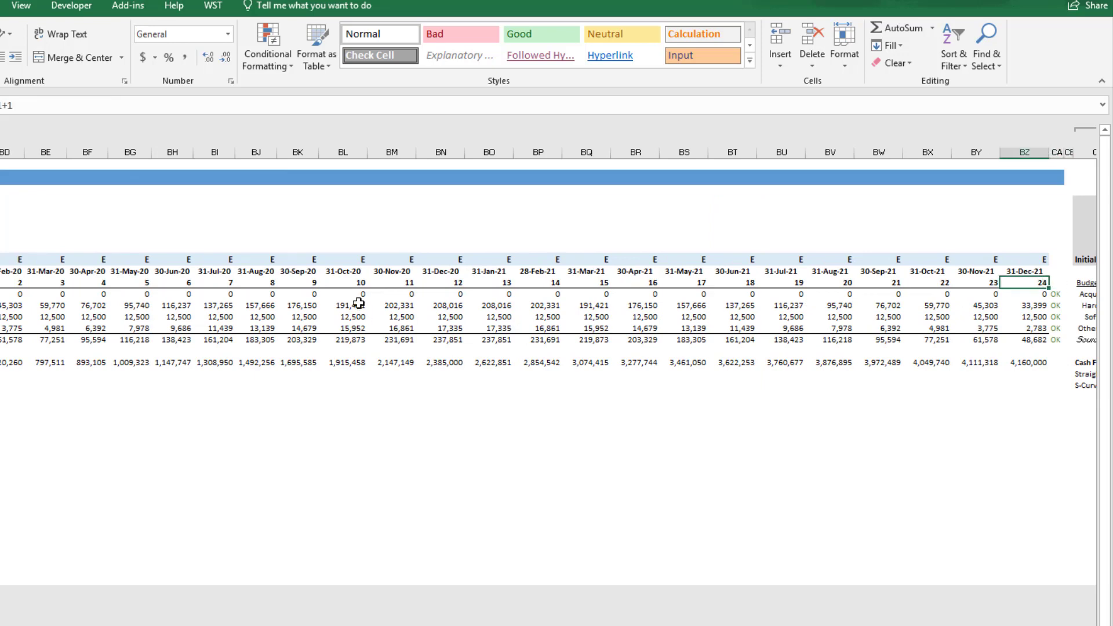
{"action": "left_click_drag", "start_coordinate": [441, 261], "coordinate": [448, 360]}
{"action": "left_click", "coordinate": [507, 153]}
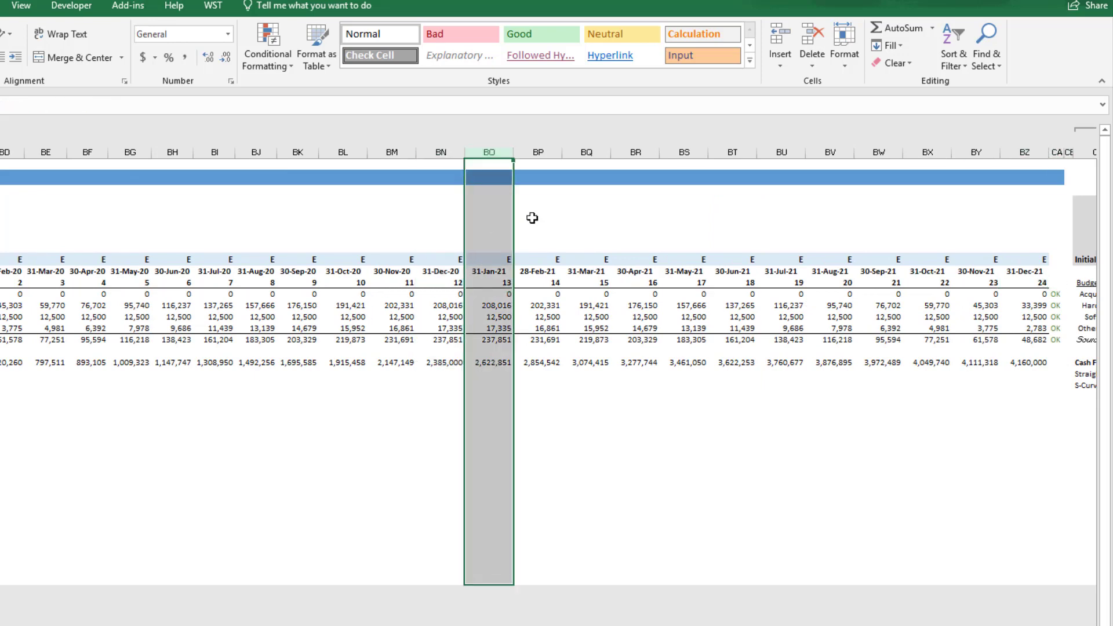
{"action": "key", "text": "ctrl+plus"}
{"action": "key", "text": "ctrl+plus"}
{"action": "key", "text": "ctrl+plus"}
{"action": "key", "text": "ctrl+plus"}
{"action": "key", "text": "ctrl+plus"}
{"action": "key", "text": "ctrl+plus"}
{"action": "key", "text": "ctrl+plus"}
{"action": "key", "text": "ctrl+plus"}
{"action": "key", "text": "ctrl+plus"}
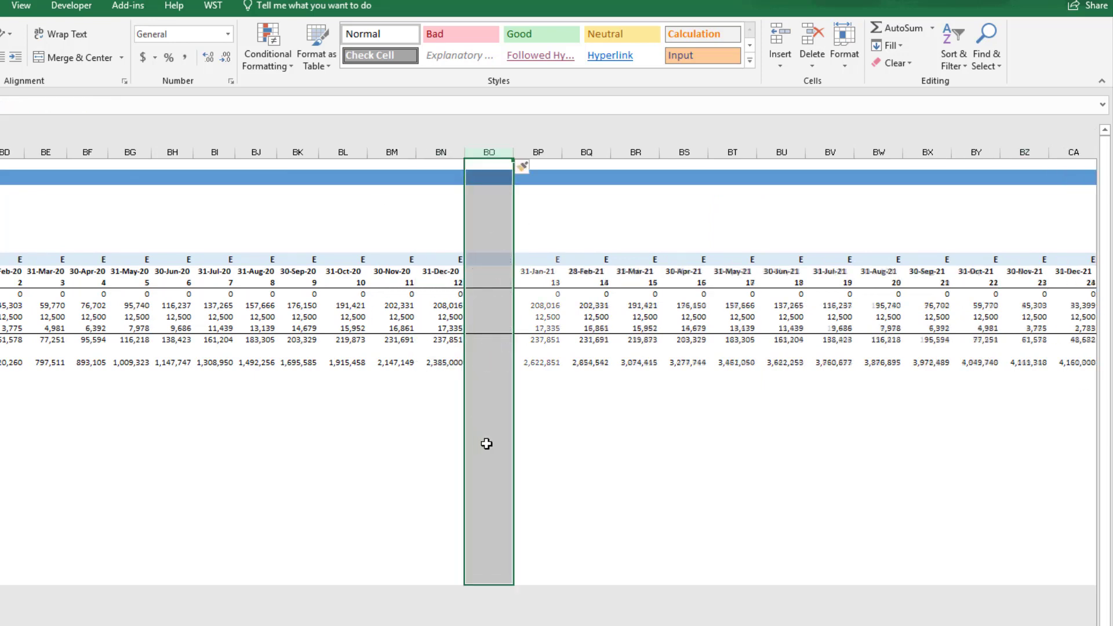
{"action": "key", "text": "ctrl+plus"}
{"action": "key", "text": "ctrl+plus"}
{"action": "key", "text": "ctrl+plus"}
Insert 12 blank columns in the Initial S-Curve Ratios table directly before the 31-Jan-21 (month 13) column.
{"action": "key", "text": "Down"}
{"action": "key", "text": "Down"}
{"action": "key", "text": "Down"}
{"action": "key", "text": "Right"}
{"action": "key", "text": "Right"}
{"action": "key", "text": "Right"}
{"action": "key", "text": "Right"}
{"action": "key", "text": "Right"}
{"action": "key", "text": "Right"}
{"action": "key", "text": "Right"}
{"action": "key", "text": "Right"}
{"action": "key", "text": "Down"}
{"action": "key", "text": "Down"}
{"action": "key", "text": "Down"}
{"action": "key", "text": "Down"}
{"action": "key", "text": "Down"}
{"action": "key", "text": "Down"}
{"action": "key", "text": "Right"}
{"action": "key", "text": "Right"}
{"action": "key", "text": "Right"}
{"action": "key", "text": "Right"}
{"action": "key", "text": "Right"}
{"action": "key", "text": "Right"}
{"action": "key", "text": "Right"}
{"action": "key", "text": "Left"}
{"action": "key", "text": "Left"}
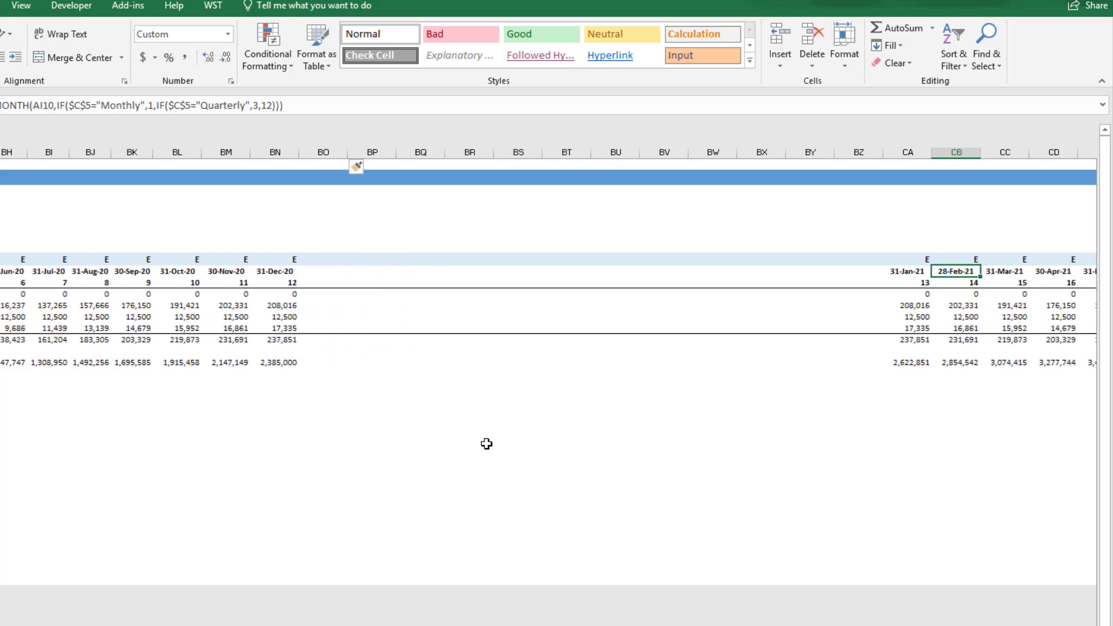
{"action": "key", "text": "Right"}
{"action": "key", "text": "Right"}
{"action": "key", "text": "Right"}
{"action": "key", "text": "Right"}
{"action": "key", "text": "Right"}
{"action": "key", "text": "Right"}
{"action": "key", "text": "Right"}
{"action": "key", "text": "Right"}
{"action": "key", "text": "Right"}
{"action": "key", "text": "Right"}
{"action": "key", "text": "Right"}
{"action": "key", "text": "Right"}
{"action": "key", "text": "Right"}
{"action": "key", "text": "Right"}
{"action": "key", "text": "Right"}
{"action": "key", "text": "Right"}
{"action": "key", "text": "Right"}
{"action": "key", "text": "Right"}
{"action": "key", "text": "Right"}
{"action": "key", "text": "Right"}
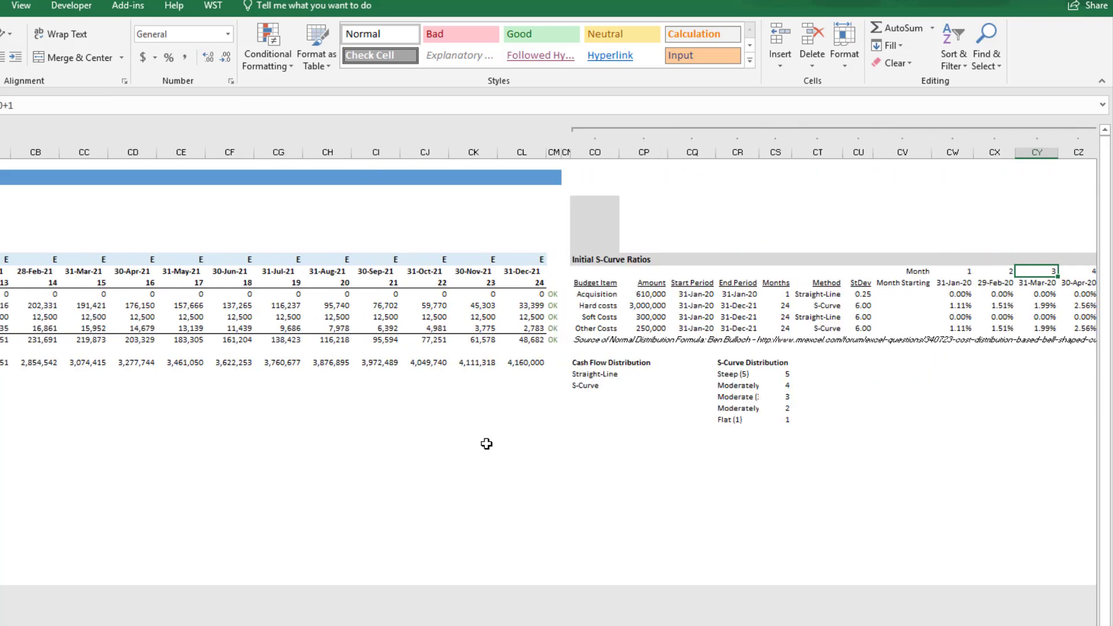
{"action": "key", "text": "Right"}
{"action": "key", "text": "Right"}
{"action": "key", "text": "Right"}
{"action": "key", "text": "Right"}
{"action": "key", "text": "Right"}
{"action": "key", "text": "Right"}
{"action": "key", "text": "Right"}
{"action": "key", "text": "Right"}
{"action": "key", "text": "Right"}
{"action": "key", "text": "Right"}
{"action": "key", "text": "Right"}
{"action": "key", "text": "Right"}
{"action": "key", "text": "Right"}
{"action": "key", "text": "Right"}
{"action": "key", "text": "Right"}
{"action": "key", "text": "Right"}
{"action": "key", "text": "Right"}
{"action": "key", "text": "Right"}
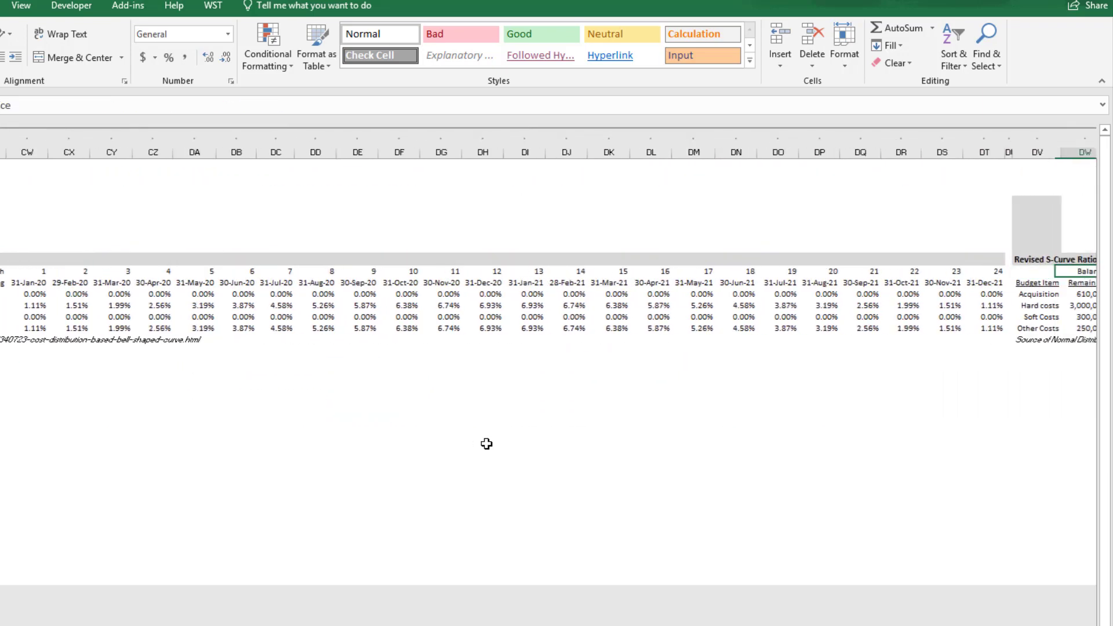
{"action": "left_click", "coordinate": [454, 152]}
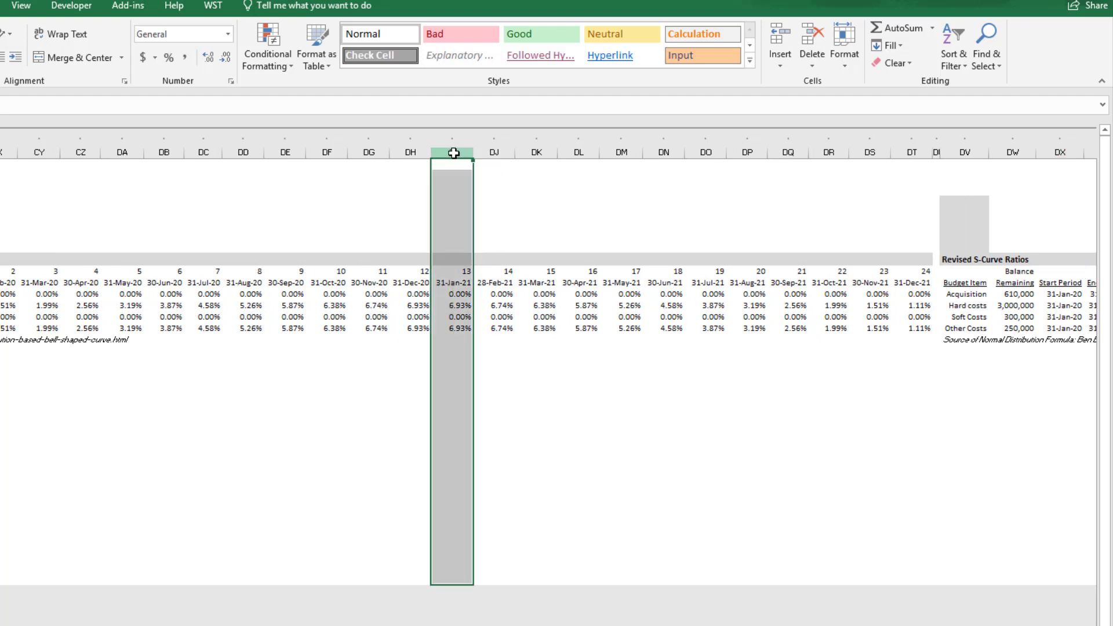
{"action": "key", "text": "ctrl+shift+plus"}
{"action": "key", "text": "ctrl+shift+plus"}
{"action": "key", "text": "ctrl+shift+plus"}
{"action": "key", "text": "ctrl+shift+plus"}
{"action": "key", "text": "ctrl+shift+plus"}
{"action": "key", "text": "ctrl+shift+plus"}
{"action": "key", "text": "ctrl+shift+plus"}
{"action": "key", "text": "ctrl+shift+plus"}
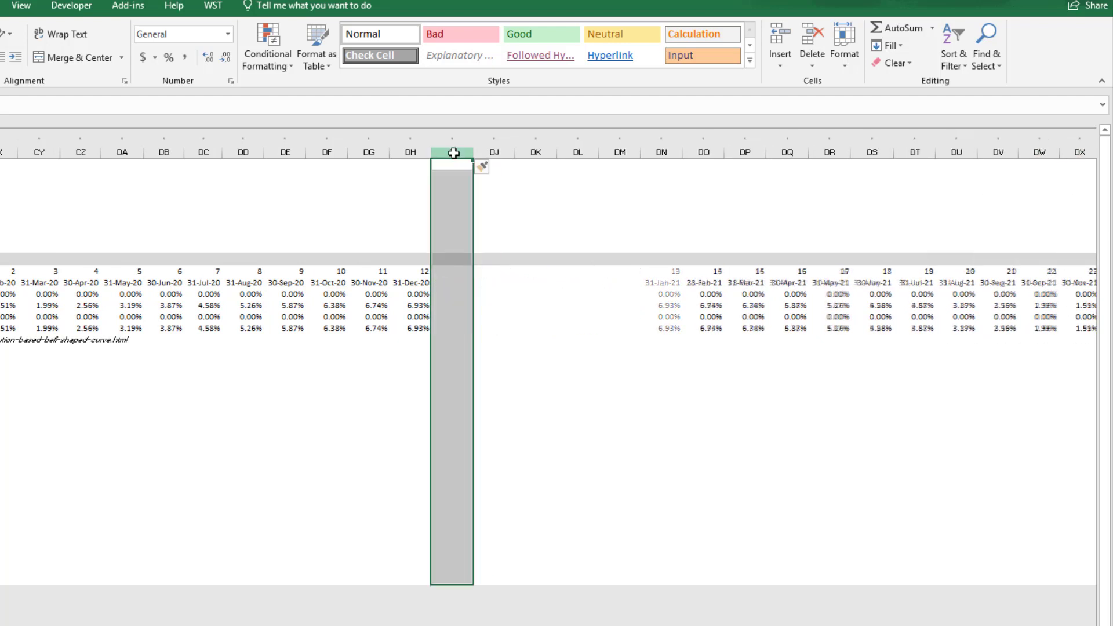
{"action": "key", "text": "ctrl+shift+plus"}
{"action": "key", "text": "ctrl+shift+plus"}
{"action": "key", "text": "ctrl+shift+plus"}
{"action": "key", "text": "ctrl+shift+plus"}
{"action": "key", "text": "ctrl+shift+plus"}
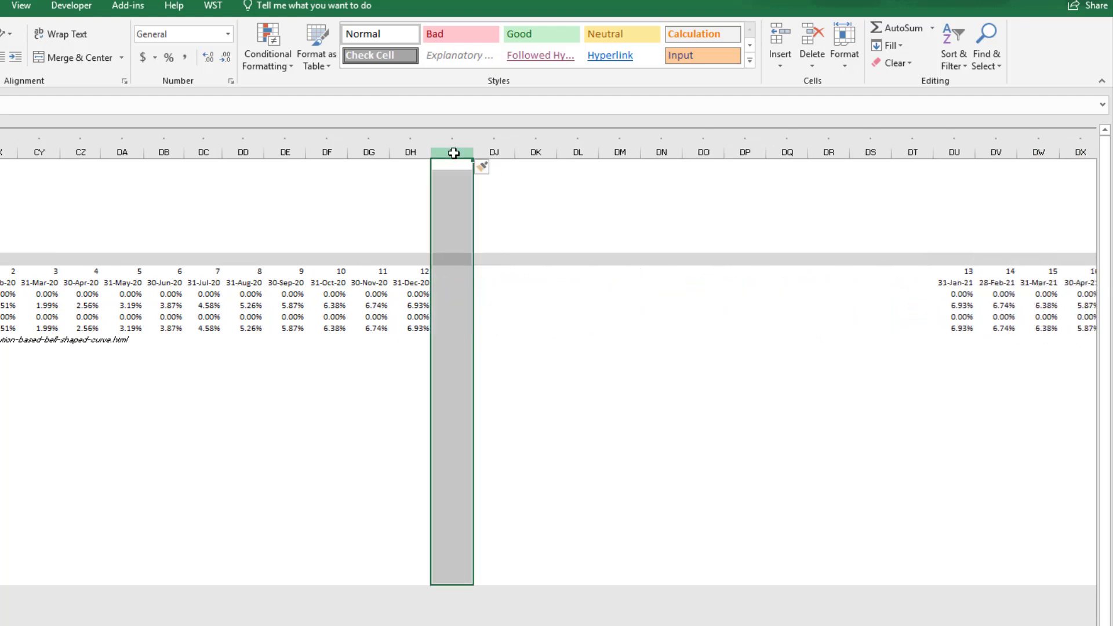
Insert 12 blank columns in the Revised S-Curve Ratios table directly before the 31-Jan-21 (month 13) column.
{"action": "key", "text": "Right"}
{"action": "key", "text": "Right"}
{"action": "key", "text": "Right"}
{"action": "key", "text": "Down"}
{"action": "key", "text": "Down"}
{"action": "key", "text": "Down"}
{"action": "key", "text": "Right"}
{"action": "key", "text": "Right"}
{"action": "key", "text": "Right"}
{"action": "key", "text": "Right"}
{"action": "key", "text": "Right"}
{"action": "key", "text": "Right"}
{"action": "key", "text": "Right"}
{"action": "key", "text": "Down"}
{"action": "key", "text": "Down"}
{"action": "key", "text": "Down"}
{"action": "key", "text": "Down"}
{"action": "key", "text": "Down"}
{"action": "key", "text": "Down"}
{"action": "key", "text": "Down"}
{"action": "key", "text": "ctrl+Right"}
{"action": "key", "text": "ctrl+Right"}
{"action": "key", "text": "ctrl+Right"}
{"action": "key", "text": "ctrl+Right"}
{"action": "key", "text": "Left"}
{"action": "key", "text": "Left"}
{"action": "key", "text": "Left"}
{"action": "key", "text": "Left"}
{"action": "key", "text": "Left"}
{"action": "key", "text": "Left"}
{"action": "key", "text": "Left"}
{"action": "key", "text": "Left"}
{"action": "key", "text": "Left"}
{"action": "key", "text": "Left"}
{"action": "key", "text": "Left"}
{"action": "key", "text": "Left"}
{"action": "key", "text": "Left"}
{"action": "key", "text": "Left"}
{"action": "key", "text": "Left"}
{"action": "key", "text": "Left"}
{"action": "key", "text": "Left"}
{"action": "key", "text": "Left"}
{"action": "key", "text": "Left"}
{"action": "key", "text": "Left"}
{"action": "key", "text": "Right"}
{"action": "key", "text": "Right"}
{"action": "key", "text": "Right"}
{"action": "key", "text": "Right"}
{"action": "key", "text": "Right"}
{"action": "key", "text": "Right"}
{"action": "key", "text": "Right"}
{"action": "key", "text": "Right"}
{"action": "key", "text": "Right"}
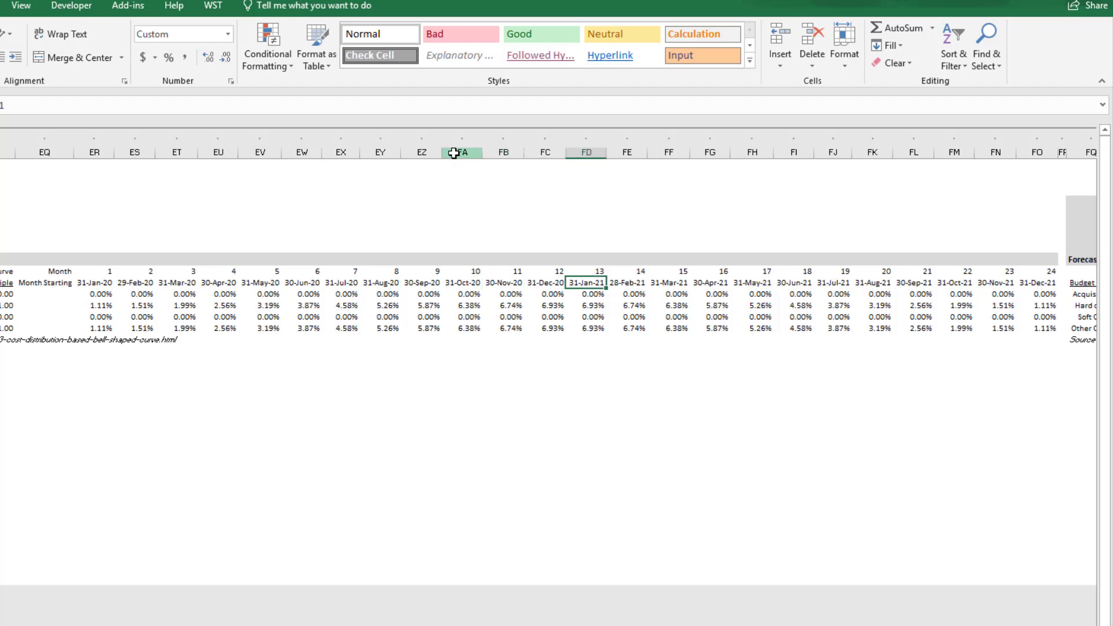
{"action": "key", "text": "ctrl+space"}
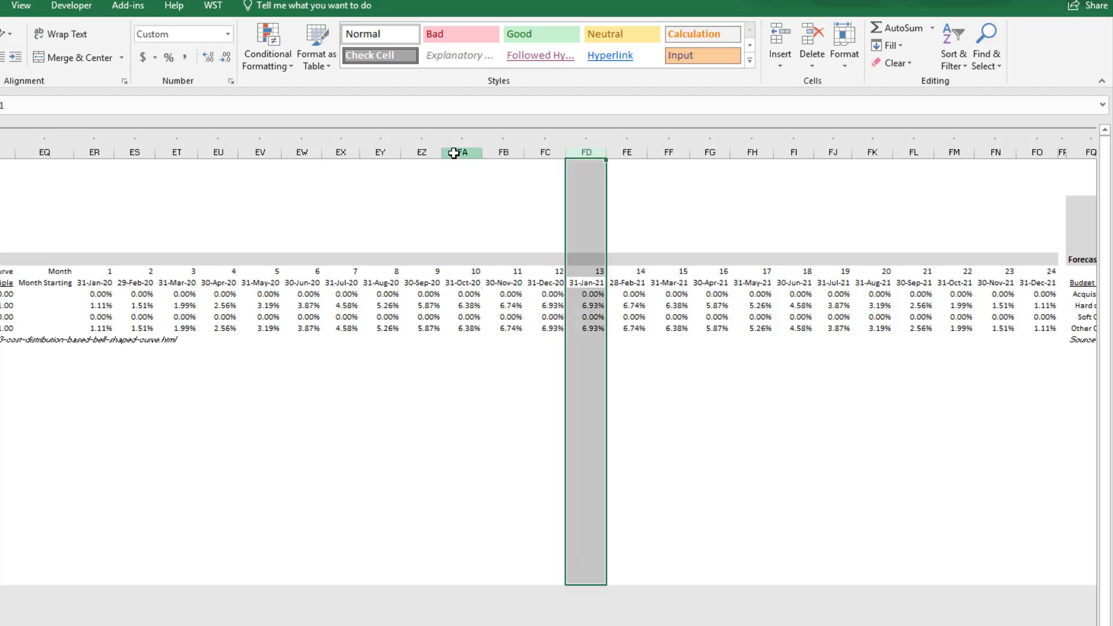
{"action": "key", "text": "ctrl+shift+plus"}
{"action": "key", "text": "ctrl+shift+plus"}
{"action": "key", "text": "ctrl+shift+plus"}
{"action": "key", "text": "ctrl+shift+plus"}
{"action": "key", "text": "ctrl+shift+plus"}
{"action": "key", "text": "ctrl+shift+plus"}
{"action": "key", "text": "ctrl+shift+plus"}
{"action": "key", "text": "ctrl+shift+plus"}
{"action": "key", "text": "ctrl+shift+plus"}
{"action": "key", "text": "ctrl+shift+plus"}
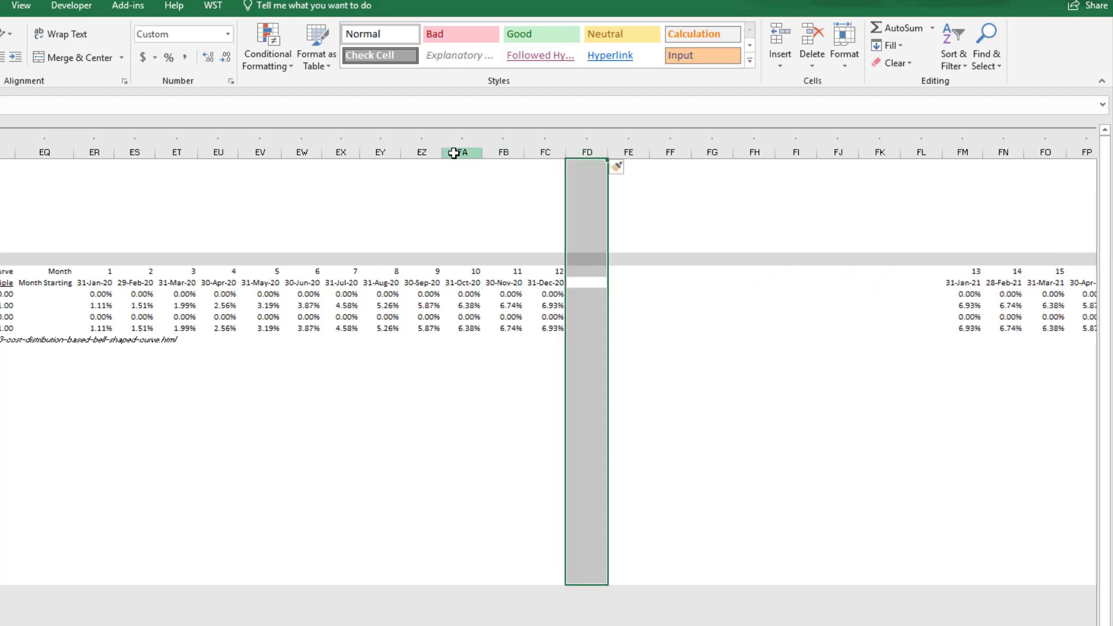
{"action": "key", "text": "ctrl+shift+plus"}
Insert 12 blank columns in the Forecast S-Curve table directly before the 31-Jan-21 (month 13) column.
{"action": "key", "text": "Down"}
{"action": "key", "text": "Down"}
{"action": "key", "text": "Right"}
{"action": "key", "text": "Right"}
{"action": "key", "text": "Right"}
{"action": "key", "text": "Right"}
{"action": "key", "text": "ctrl+Right"}
{"action": "key", "text": "ctrl+Right"}
{"action": "key", "text": "Right"}
{"action": "key", "text": "Right"}
{"action": "key", "text": "Right"}
{"action": "key", "text": "Right"}
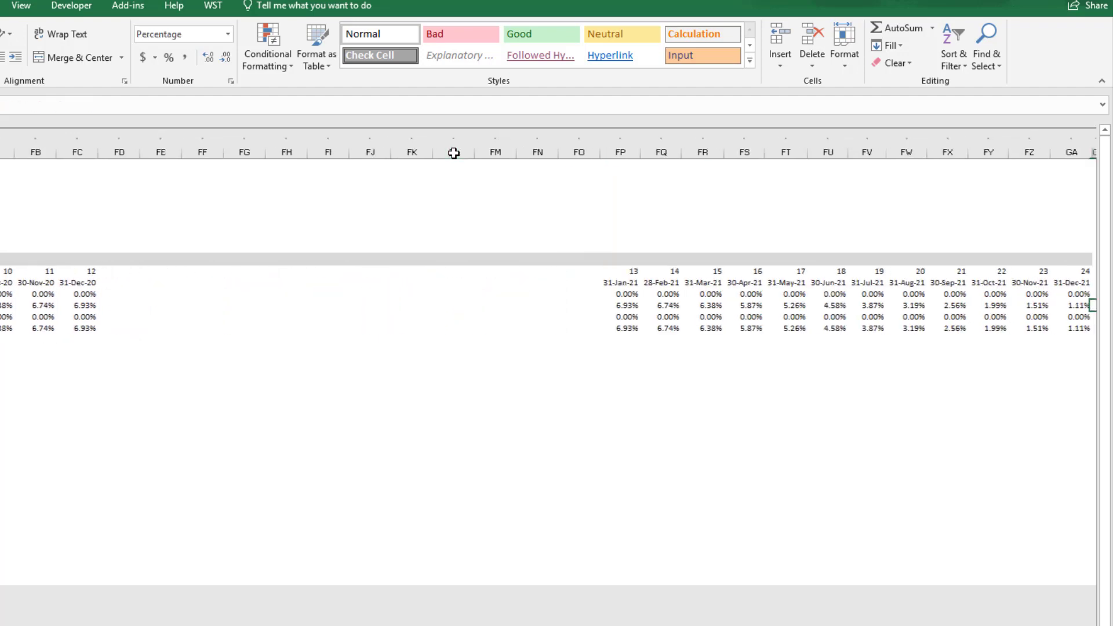
{"action": "key", "text": "Right"}
{"action": "key", "text": "Right"}
{"action": "key", "text": "Right"}
{"action": "key", "text": "Right"}
{"action": "key", "text": "Right"}
{"action": "key", "text": "Right"}
{"action": "key", "text": "Right"}
{"action": "key", "text": "Right"}
{"action": "key", "text": "Right"}
{"action": "key", "text": "Right"}
{"action": "key", "text": "Right"}
{"action": "key", "text": "Right"}
{"action": "key", "text": "Right"}
{"action": "key", "text": "Right"}
{"action": "key", "text": "Right"}
{"action": "key", "text": "Right"}
{"action": "key", "text": "Right"}
{"action": "key", "text": "Right"}
{"action": "key", "text": "Right"}
{"action": "key", "text": "Right"}
{"action": "key", "text": "Left"}
{"action": "key", "text": "Left"}
{"action": "key", "text": "Left"}
{"action": "key", "text": "Left"}
{"action": "key", "text": "Left"}
{"action": "key", "text": "Left"}
{"action": "key", "text": "Left"}
{"action": "key", "text": "Left"}
{"action": "key", "text": "Left"}
{"action": "key", "text": "Left"}
{"action": "key", "text": "ctrl+space"}
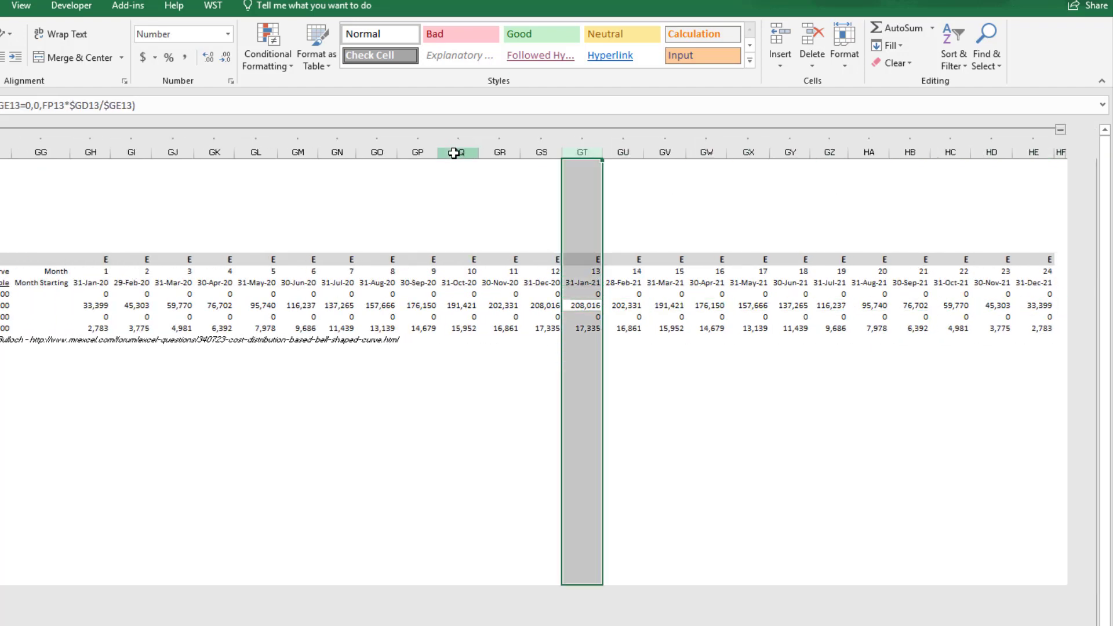
{"action": "key", "text": "ctrl+shift+plus"}
{"action": "key", "text": "ctrl+shift+plus"}
{"action": "key", "text": "ctrl+shift+plus"}
{"action": "key", "text": "ctrl+shift+plus"}
{"action": "key", "text": "ctrl+shift+plus"}
{"action": "key", "text": "ctrl+shift+plus"}
{"action": "key", "text": "ctrl+shift+plus"}
{"action": "key", "text": "ctrl+shift+plus"}
{"action": "key", "text": "ctrl+shift+plus"}
{"action": "key", "text": "ctrl+shift+plus"}
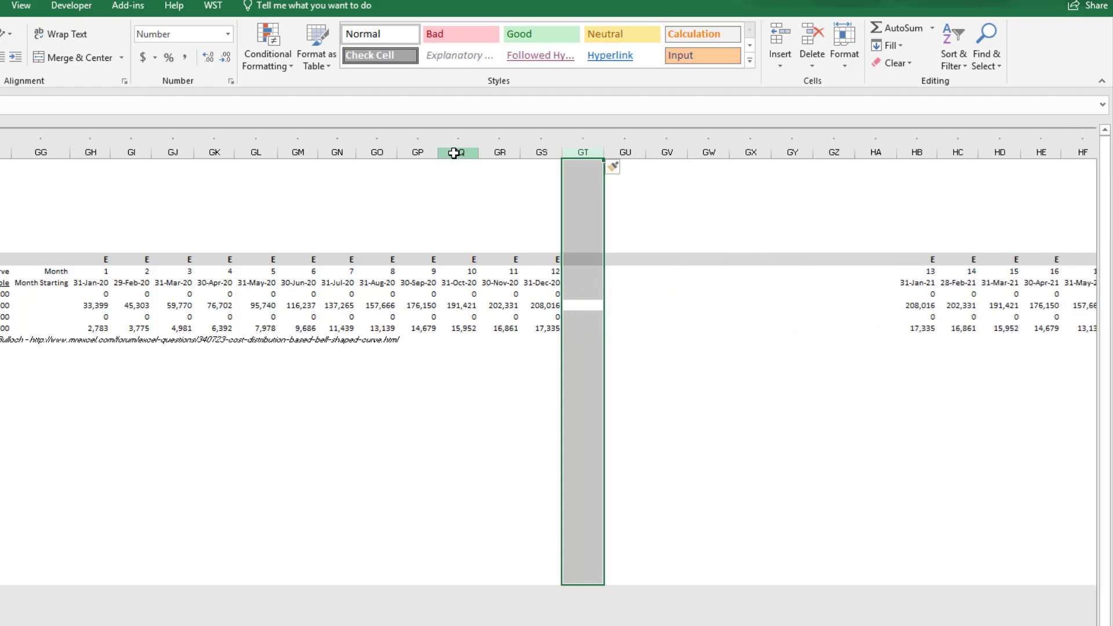
{"action": "key", "text": "ctrl+shift+plus"}
{"action": "key", "text": "ctrl+shift+plus"}
{"action": "key", "text": "ctrl+shift+plus"}
Check the Hard costs formulas on both sides of the blank columns in the Forecast S-Curve table.
{"action": "key", "text": "ctrl+Right"}
{"action": "key", "text": "ctrl+Right"}
{"action": "key", "text": "ctrl+Right"}
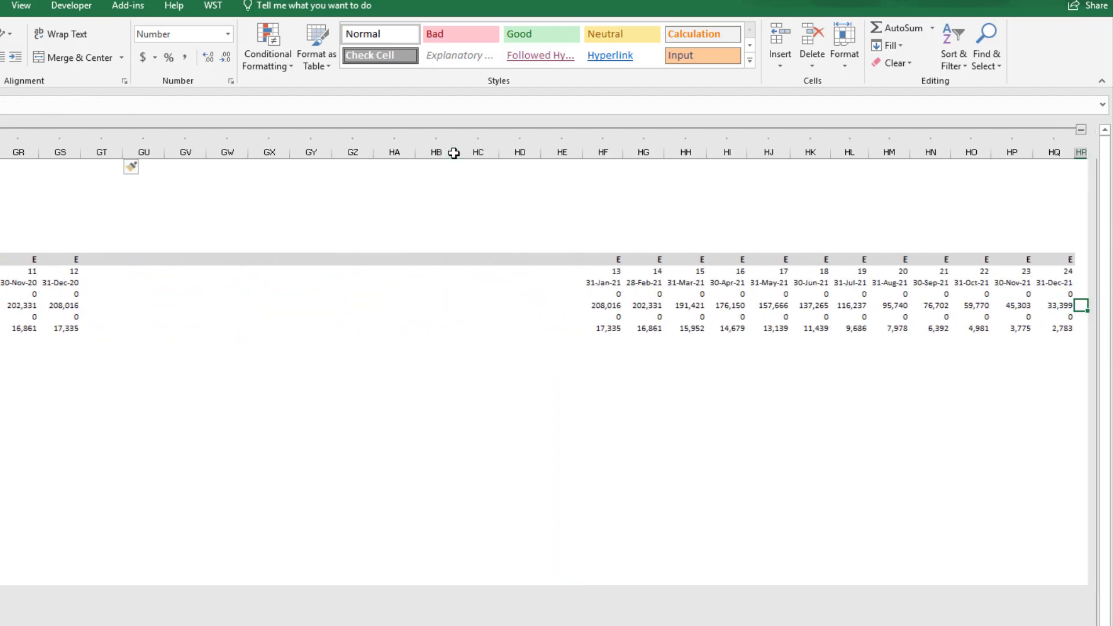
{"action": "key", "text": "Left"}
{"action": "key", "text": "Left"}
{"action": "key", "text": "Left"}
{"action": "key", "text": "Left"}
{"action": "key", "text": "Left"}
{"action": "key", "text": "ctrl+Left"}
{"action": "key", "text": "ctrl+Left"}
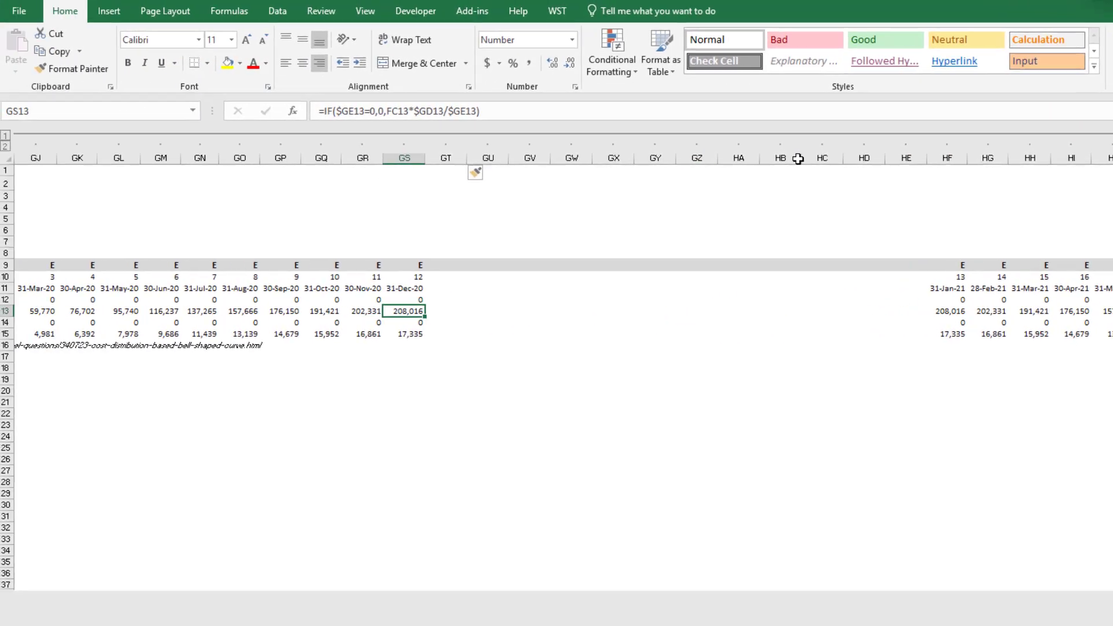
{"action": "key", "text": "Left"}
{"action": "key", "text": "Left"}
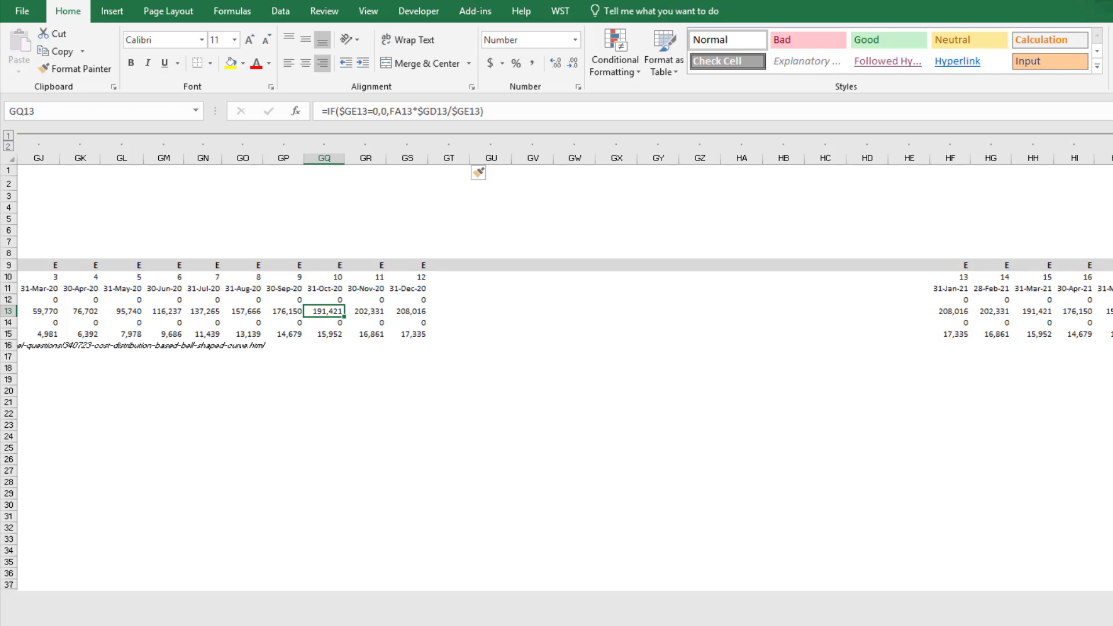
Copy the Actual section's 31-Dec-20 (month 12) column V and select columns W to AT as the paste destination.
{"action": "scroll", "coordinate": [564, 376], "scroll_direction": "left", "scroll_amount": 20}
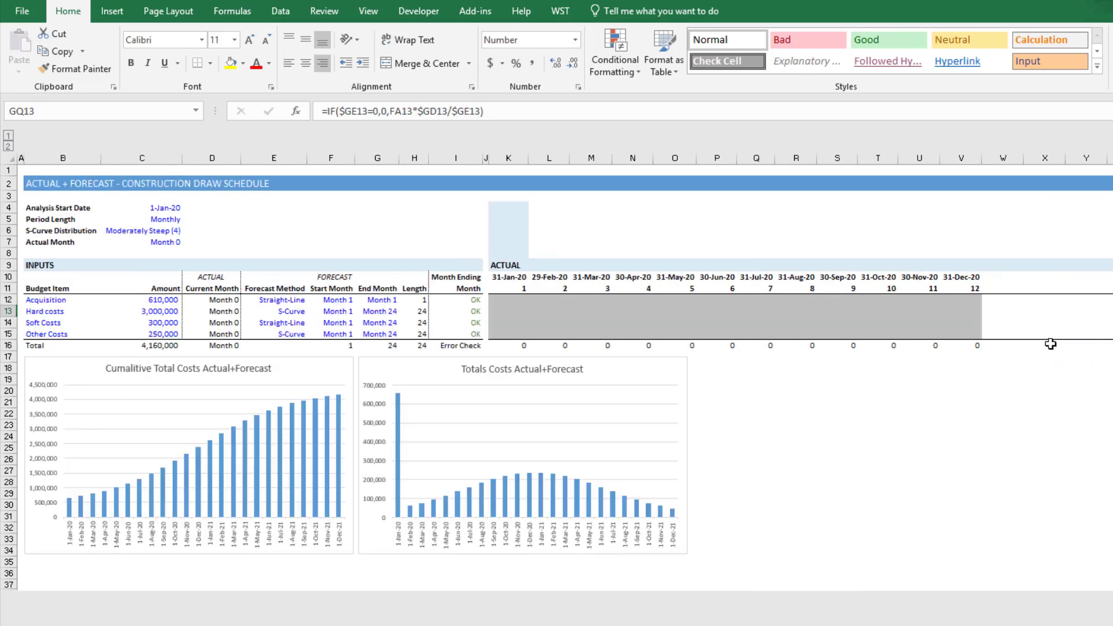
{"action": "left_click", "coordinate": [999, 309]}
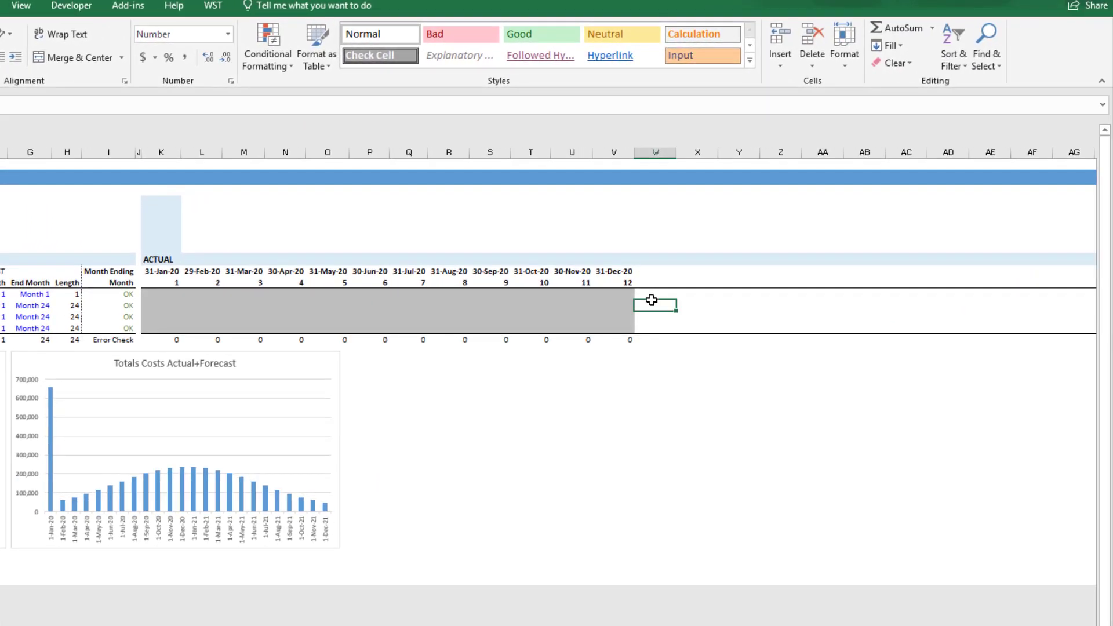
{"action": "key", "text": "Right"}
{"action": "key", "text": "Left"}
{"action": "key", "text": "Left"}
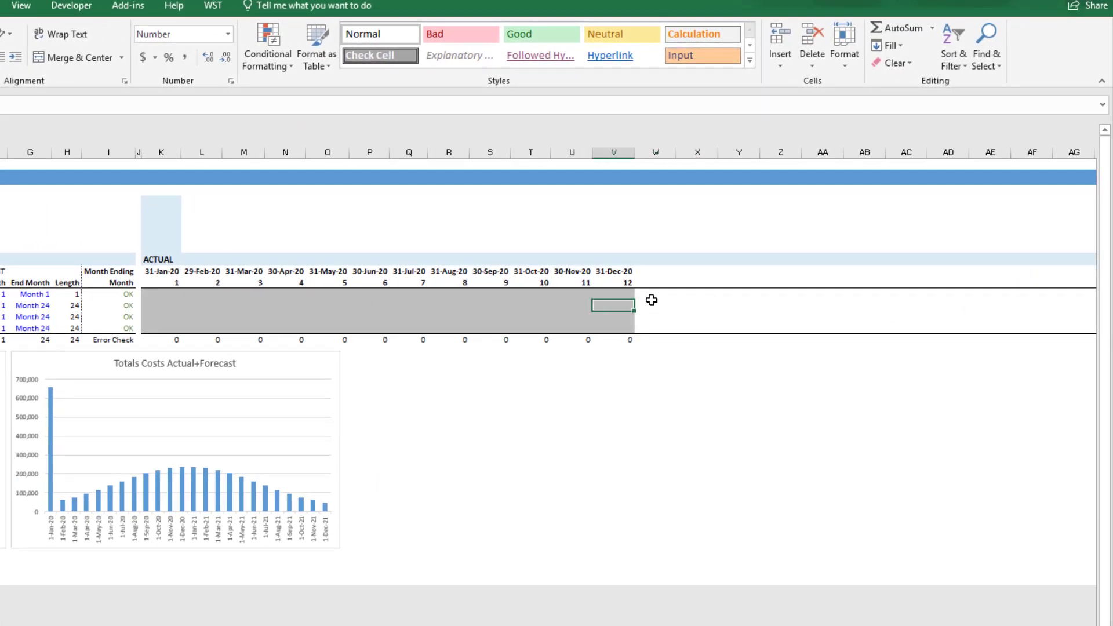
{"action": "key", "text": "Right"}
{"action": "key", "text": "Left"}
{"action": "key", "text": "ctrl+space"}
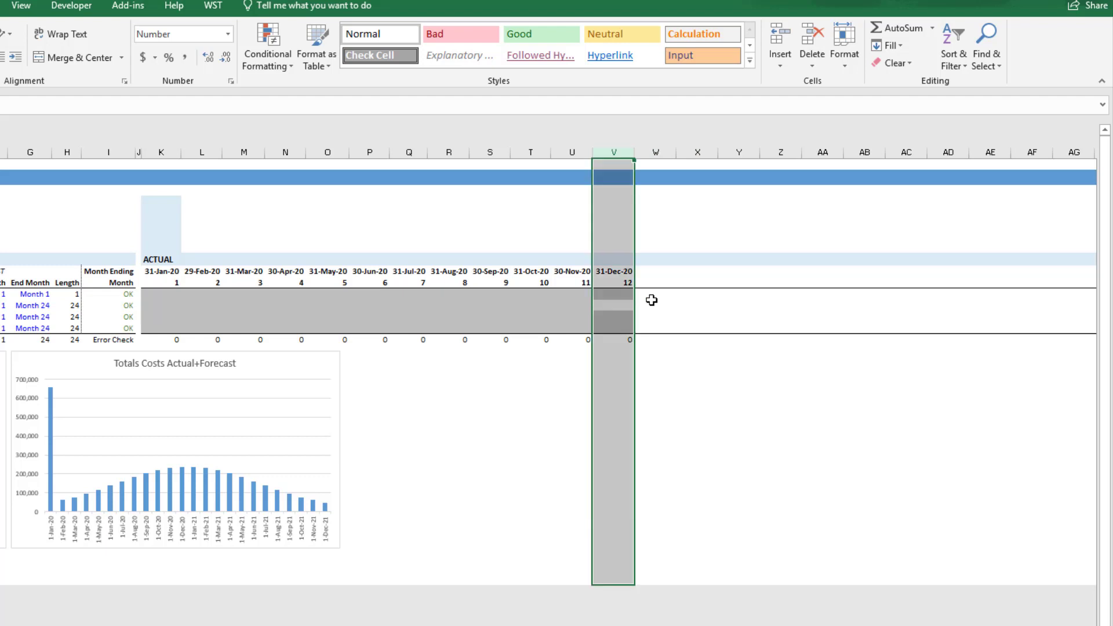
{"action": "key", "text": "ctrl+c"}
{"action": "key", "text": "Right"}
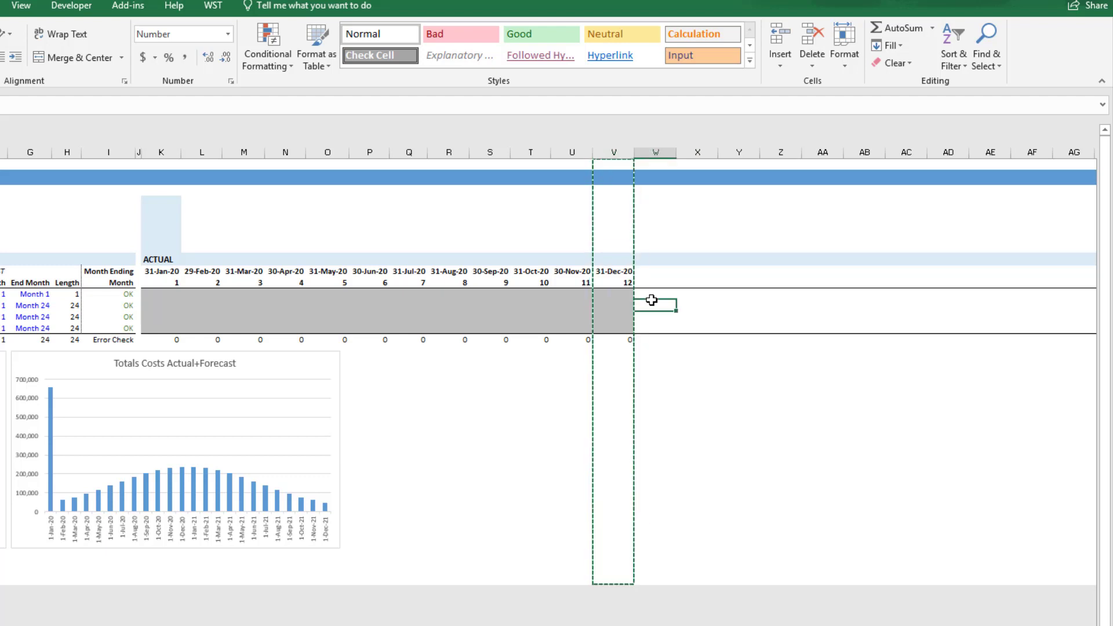
{"action": "key", "text": "ctrl+space"}
{"action": "key", "text": "ctrl+shift+Right"}
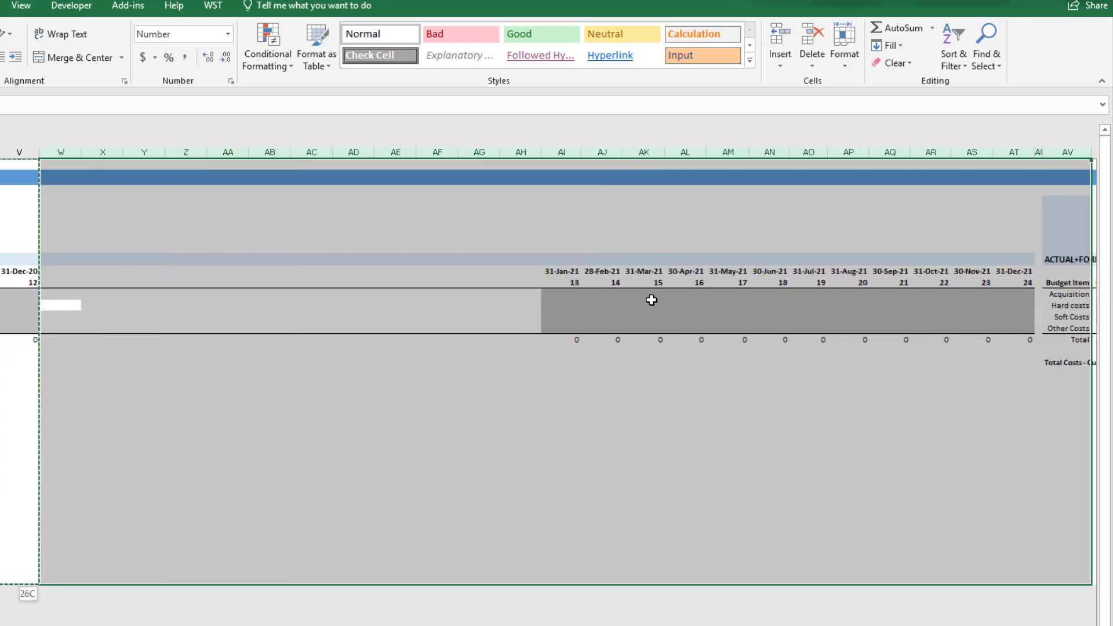
{"action": "key", "text": "shift+Left"}
{"action": "key", "text": "shift+Left"}
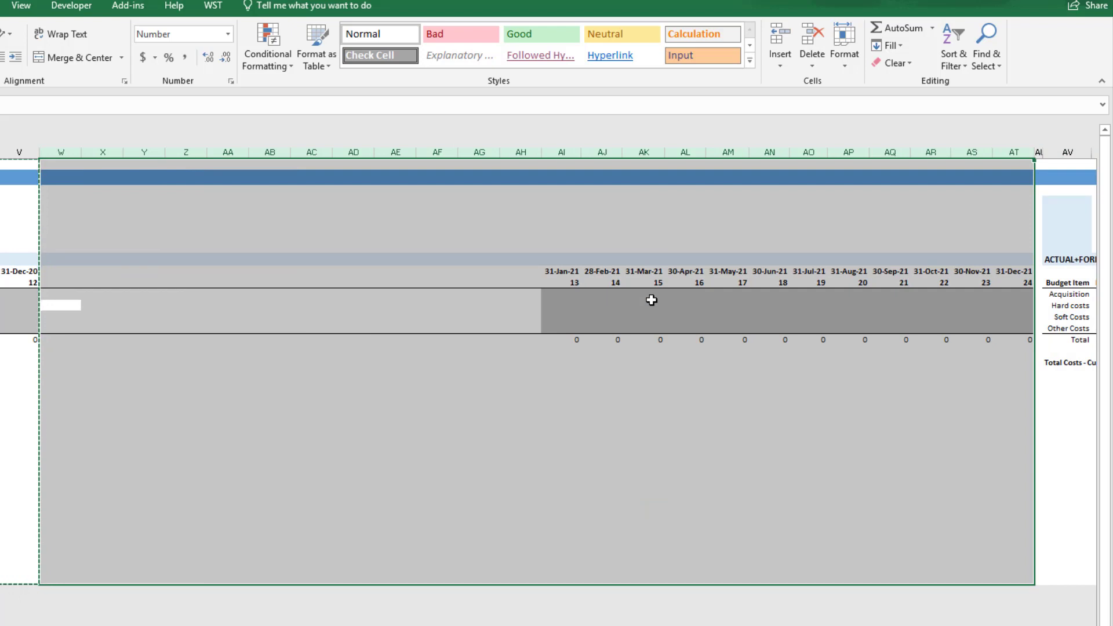
{"action": "right_click", "coordinate": [222, 293]}
{"action": "mouse_move", "coordinate": [370, 383]}
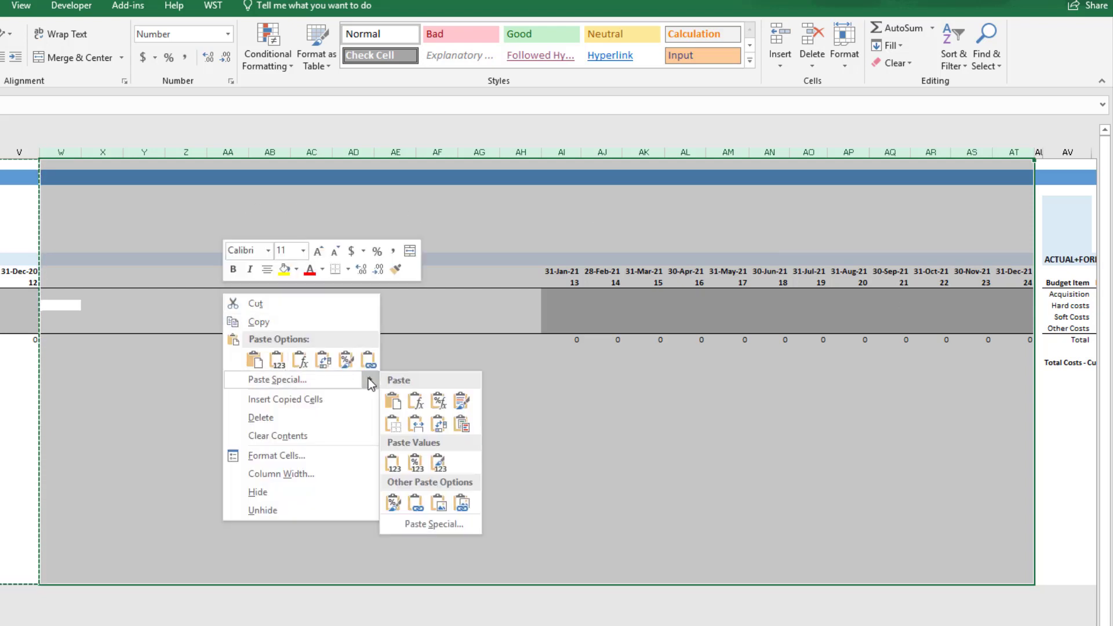
{"action": "left_click", "coordinate": [429, 523]}
{"action": "left_click", "coordinate": [313, 481]}
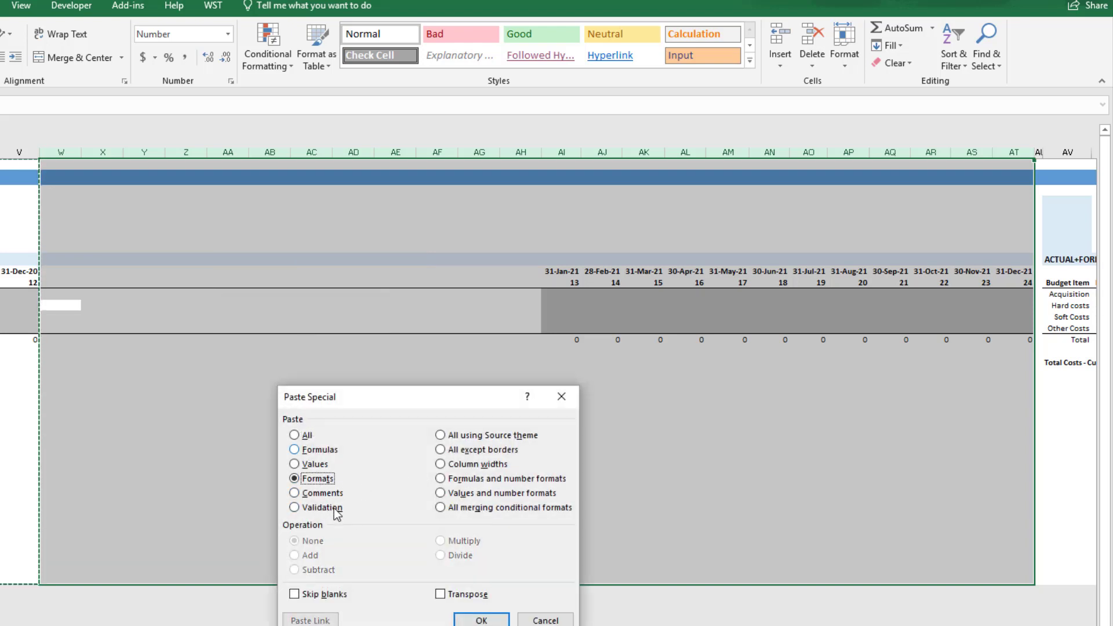
{"action": "left_click", "coordinate": [315, 451]}
{"action": "left_click", "coordinate": [545, 620]}
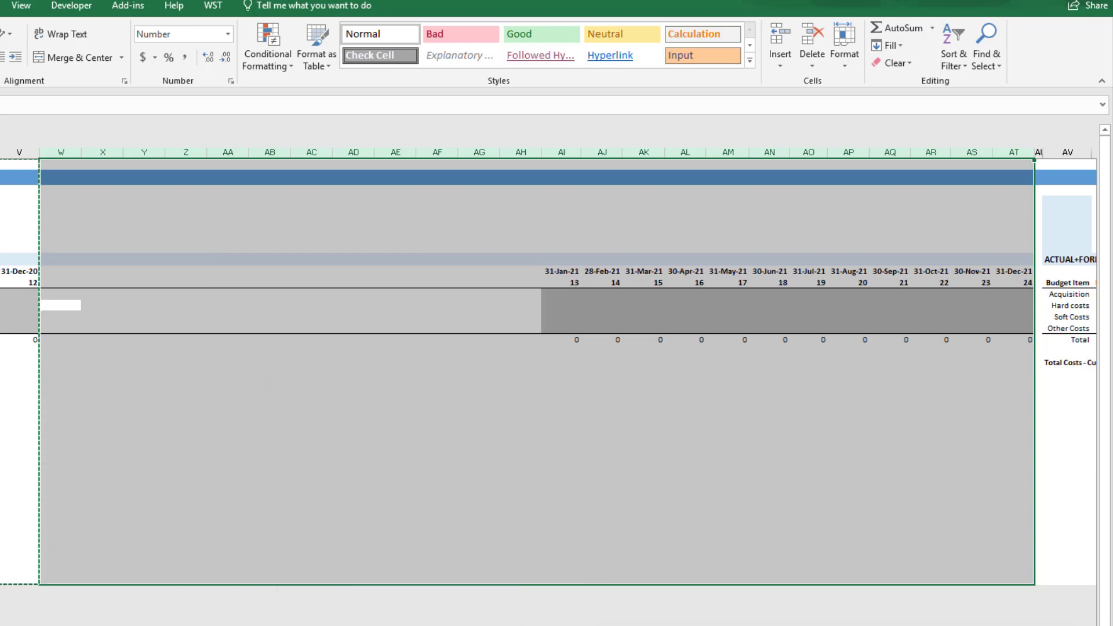
Paste the copied month 12 column with formulas and formatting into columns W to AT, and clear the copy selection.
{"action": "key", "text": "alt"}
{"action": "key", "text": "h"}
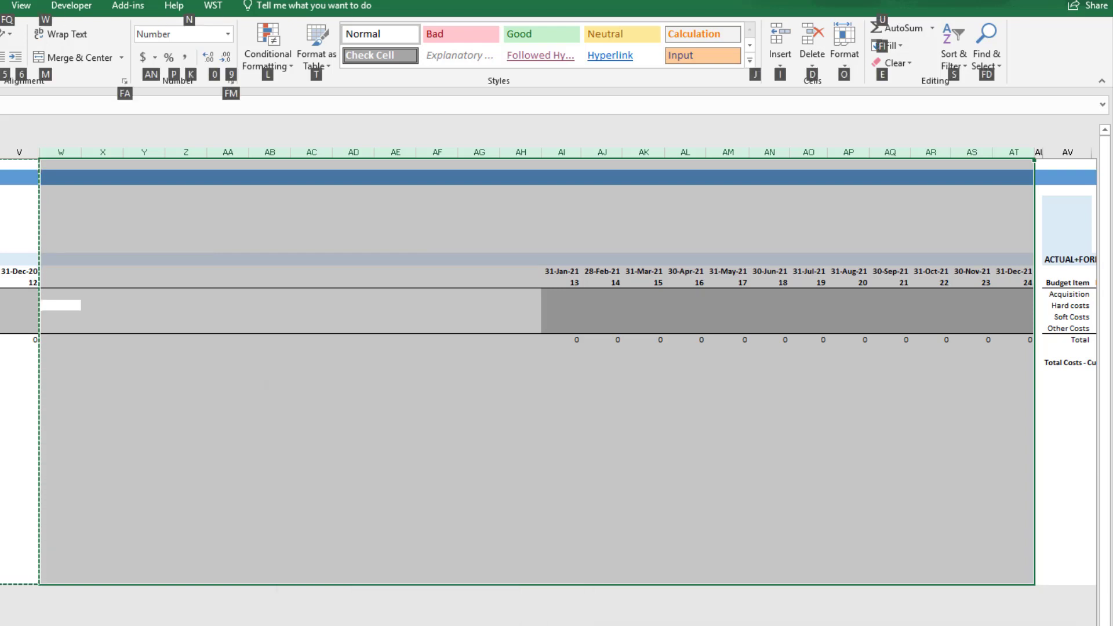
{"action": "key", "text": "v"}
{"action": "key", "text": "p"}
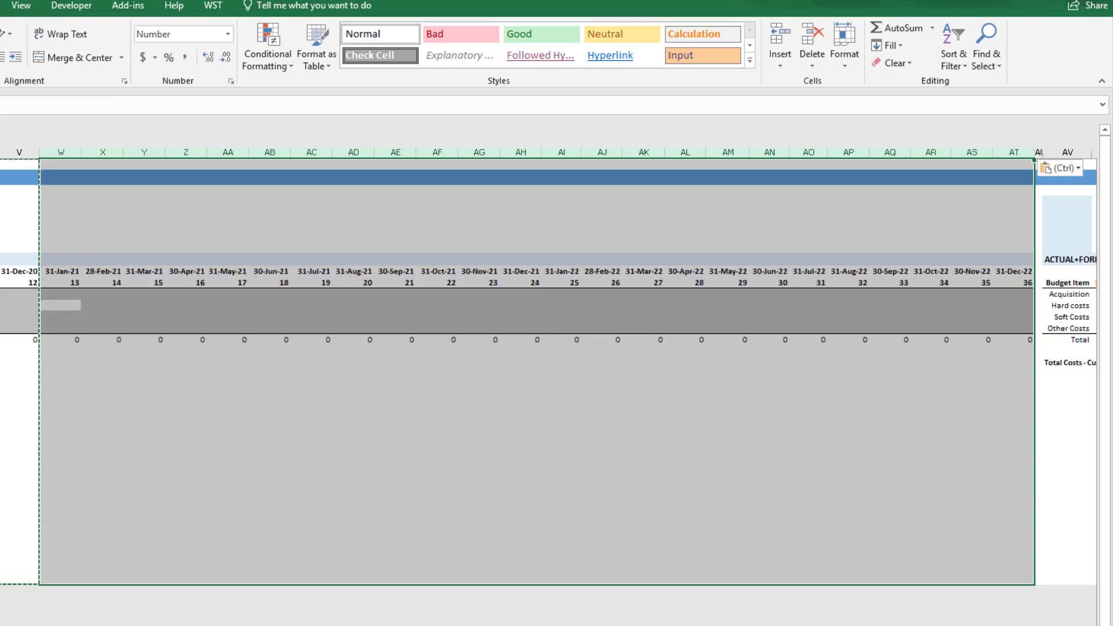
{"action": "key", "text": "Escape"}
Check the month-end dates and period numbers along the Actual section's header from month 12 to its last column.
{"action": "key", "text": "Right"}
{"action": "key", "text": "Left"}
{"action": "key", "text": "Left"}
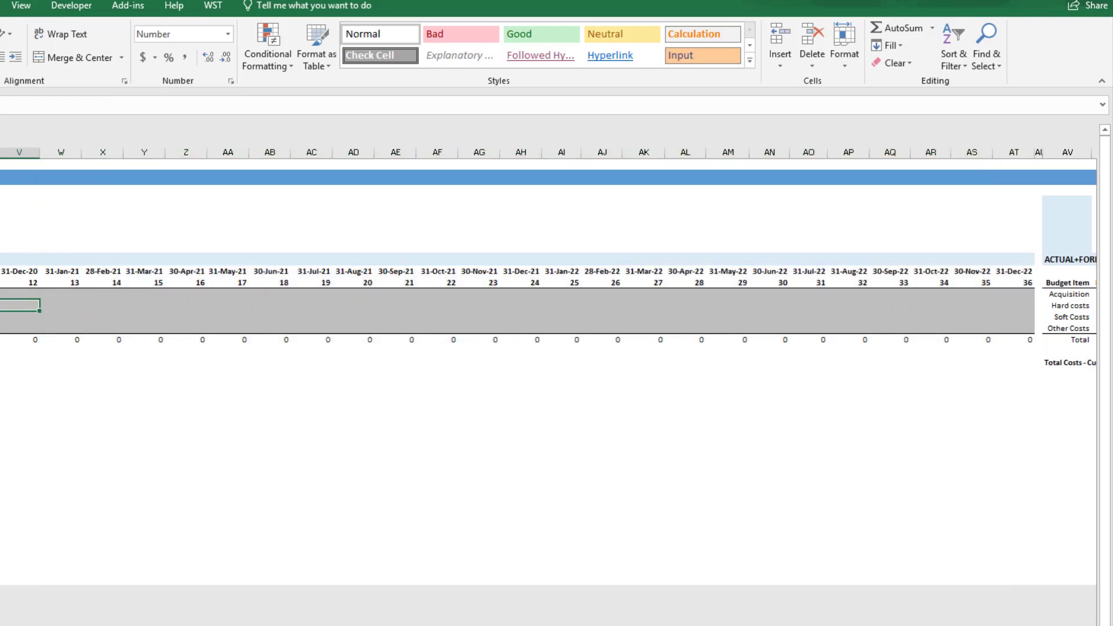
{"action": "key", "text": "Right"}
{"action": "key", "text": "Right"}
{"action": "key", "text": "Right"}
{"action": "key", "text": "Right"}
{"action": "key", "text": "Right"}
{"action": "key", "text": "Right"}
{"action": "key", "text": "Right"}
{"action": "key", "text": "Right"}
{"action": "key", "text": "Right"}
{"action": "key", "text": "Right"}
{"action": "key", "text": "Right"}
{"action": "key", "text": "Right"}
{"action": "key", "text": "Right"}
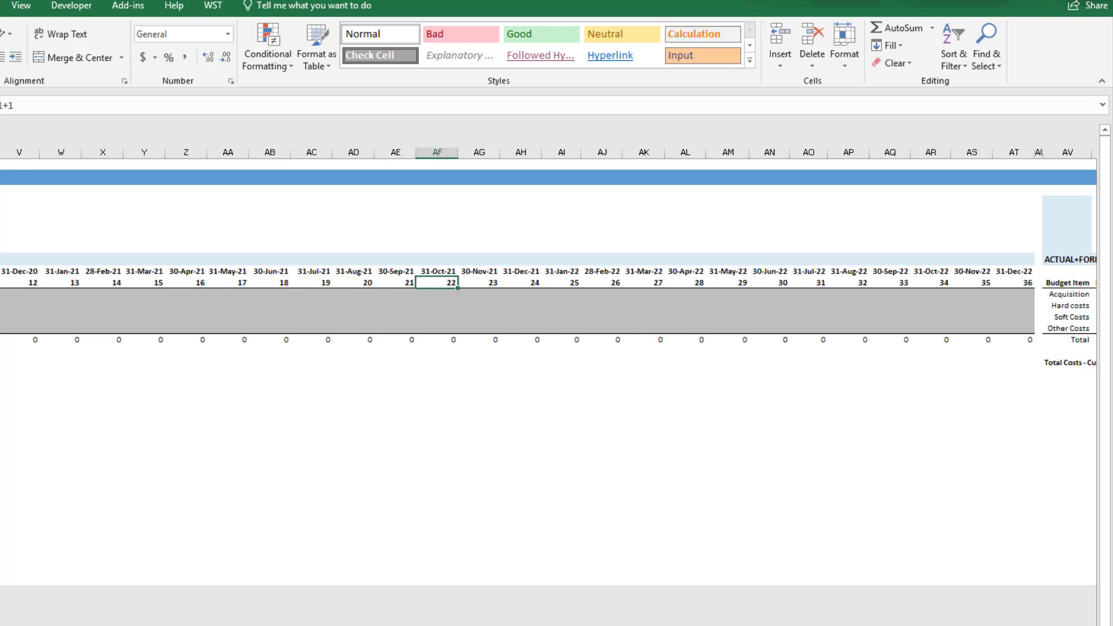
{"action": "key", "text": "Right"}
{"action": "key", "text": "Right"}
{"action": "key", "text": "Right"}
{"action": "key", "text": "Right"}
{"action": "key", "text": "Right"}
{"action": "key", "text": "Right"}
{"action": "key", "text": "Right"}
{"action": "key", "text": "Left"}
{"action": "key", "text": "Left"}
{"action": "key", "text": "Left"}
{"action": "key", "text": "Left"}
{"action": "key", "text": "Left"}
{"action": "key", "text": "Left"}
{"action": "key", "text": "Left"}
{"action": "key", "text": "Left"}
{"action": "key", "text": "Left"}
{"action": "key", "text": "Right"}
{"action": "key", "text": "Right"}
{"action": "key", "text": "Right"}
{"action": "key", "text": "Right"}
{"action": "key", "text": "Right"}
{"action": "key", "text": "Right"}
{"action": "key", "text": "Right"}
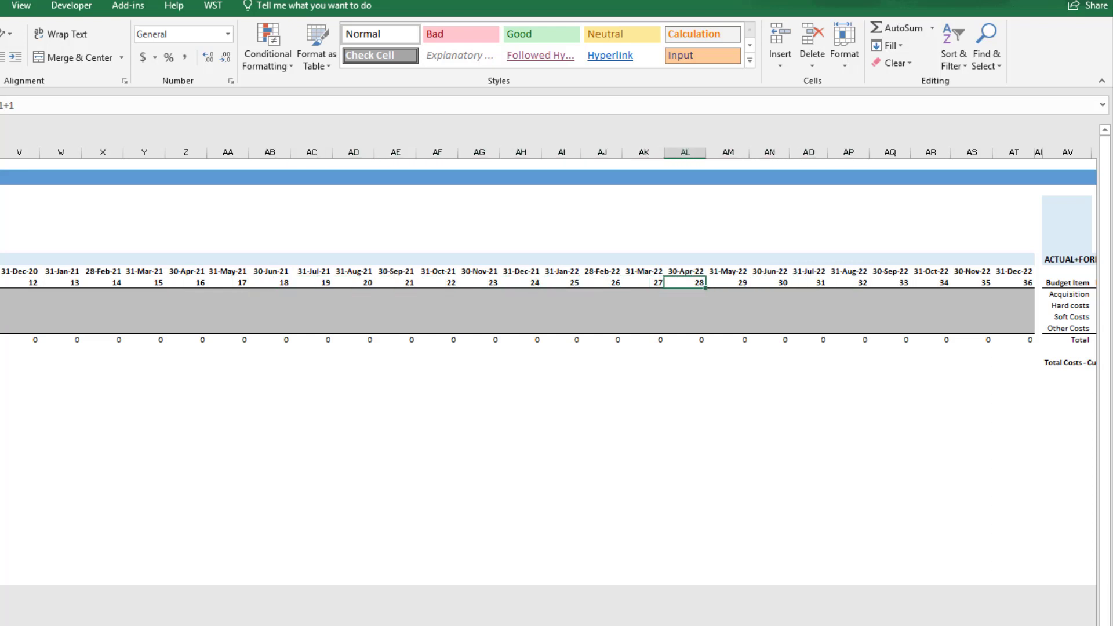
{"action": "key", "text": "Right"}
{"action": "key", "text": "Right"}
{"action": "key", "text": "Right"}
{"action": "key", "text": "Right"}
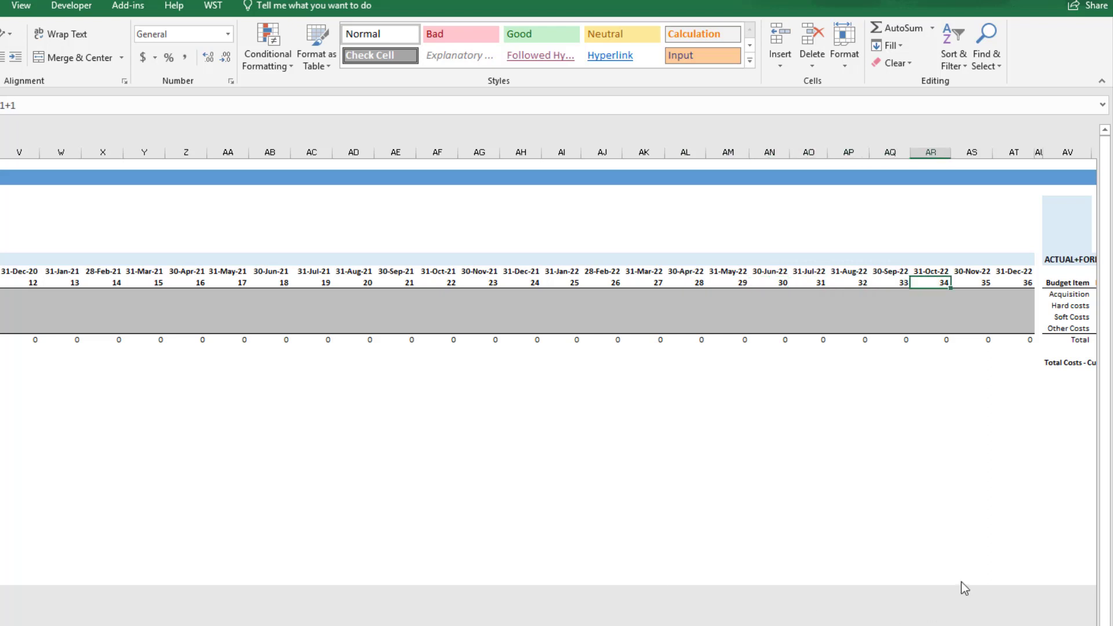
{"action": "key", "text": "Right"}
{"action": "key", "text": "Right"}
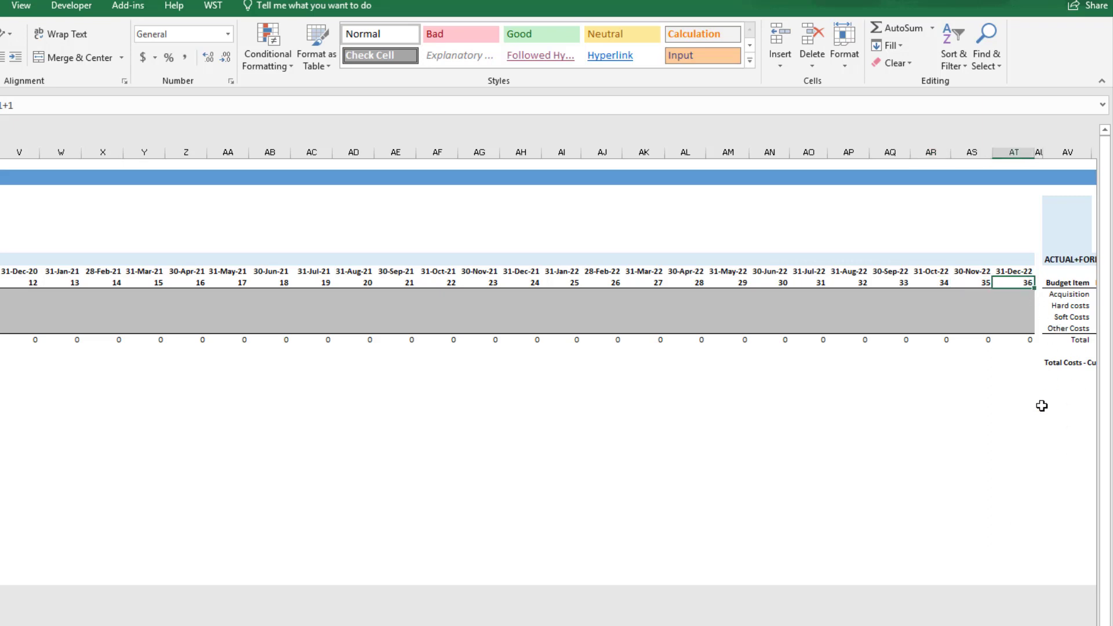
Copy the Actual+Forecast section's 31-Dec-20 (month 12) column BN.
{"action": "key", "text": "Right"}
{"action": "key", "text": "Right"}
{"action": "key", "text": "Right"}
{"action": "key", "text": "Right"}
{"action": "key", "text": "Right"}
{"action": "key", "text": "Right"}
{"action": "key", "text": "Right"}
{"action": "key", "text": "Right"}
{"action": "key", "text": "Right"}
{"action": "key", "text": "Right"}
{"action": "key", "text": "Right"}
{"action": "key", "text": "Right"}
{"action": "key", "text": "Right"}
{"action": "key", "text": "Right"}
{"action": "key", "text": "Right"}
{"action": "key", "text": "Right"}
{"action": "key", "text": "Right"}
{"action": "key", "text": "Right"}
{"action": "key", "text": "Right"}
{"action": "key", "text": "Right"}
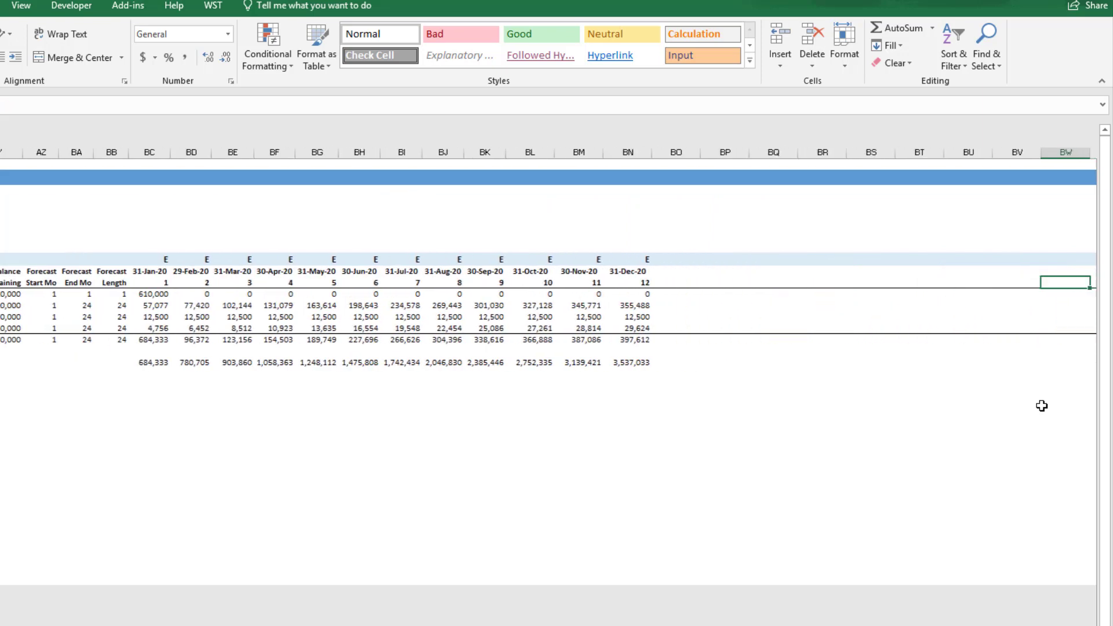
{"action": "key", "text": "Right"}
{"action": "key", "text": "Right"}
{"action": "key", "text": "Right"}
{"action": "key", "text": "Right"}
{"action": "key", "text": "Right"}
{"action": "key", "text": "Right"}
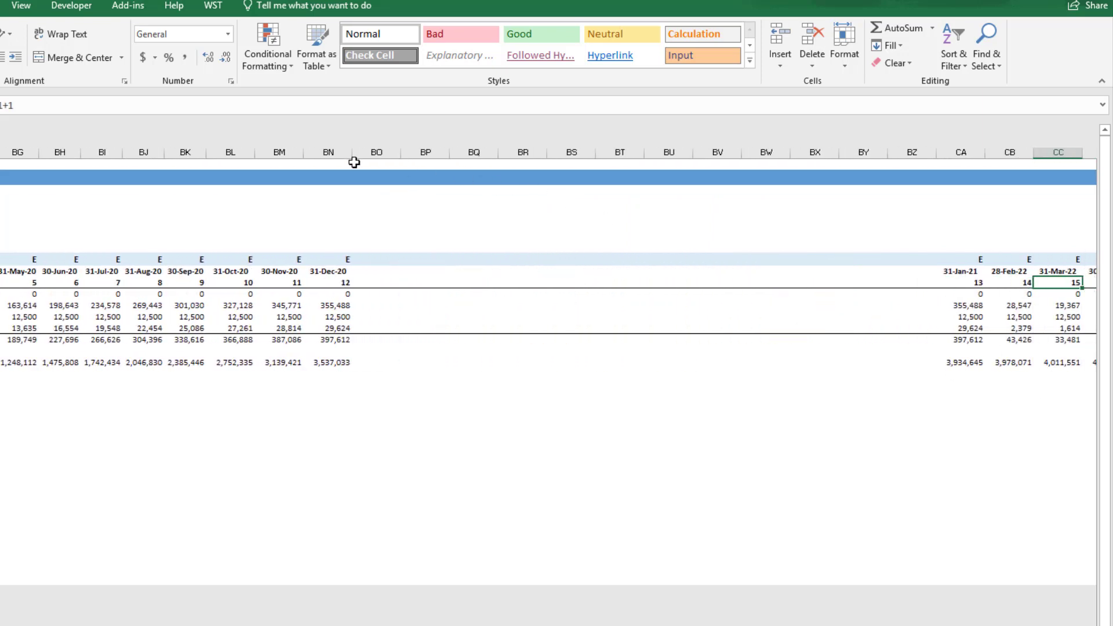
{"action": "left_click", "coordinate": [347, 153]}
{"action": "key", "text": "shift+Right"}
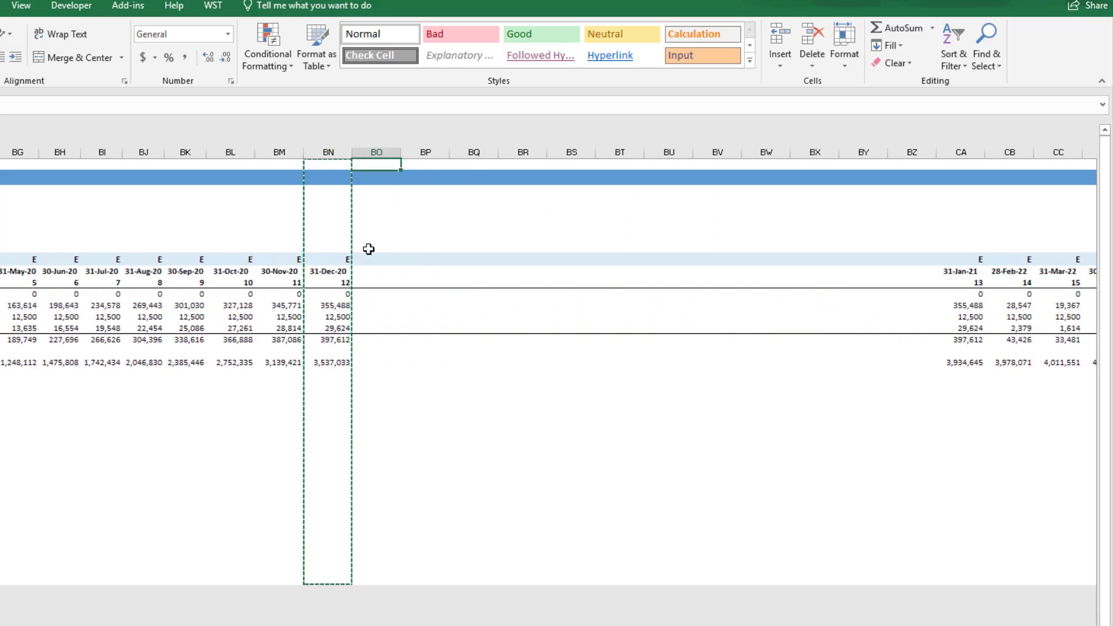
Select columns BO to CL and paste the copied month 12 column into them.
{"action": "key", "text": "ctrl+shift+Right"}
{"action": "key", "text": "Left"}
{"action": "key", "text": "Left"}
{"action": "key", "text": "Left"}
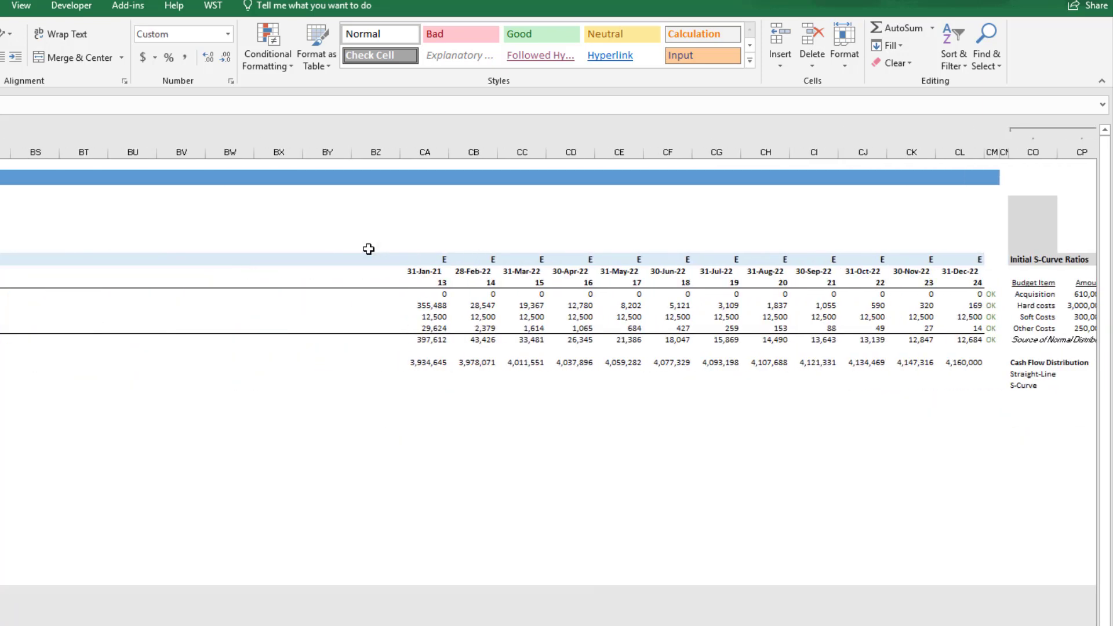
{"action": "key", "text": "ctrl+shift+Right"}
{"action": "key", "text": "ctrl+shift+Right"}
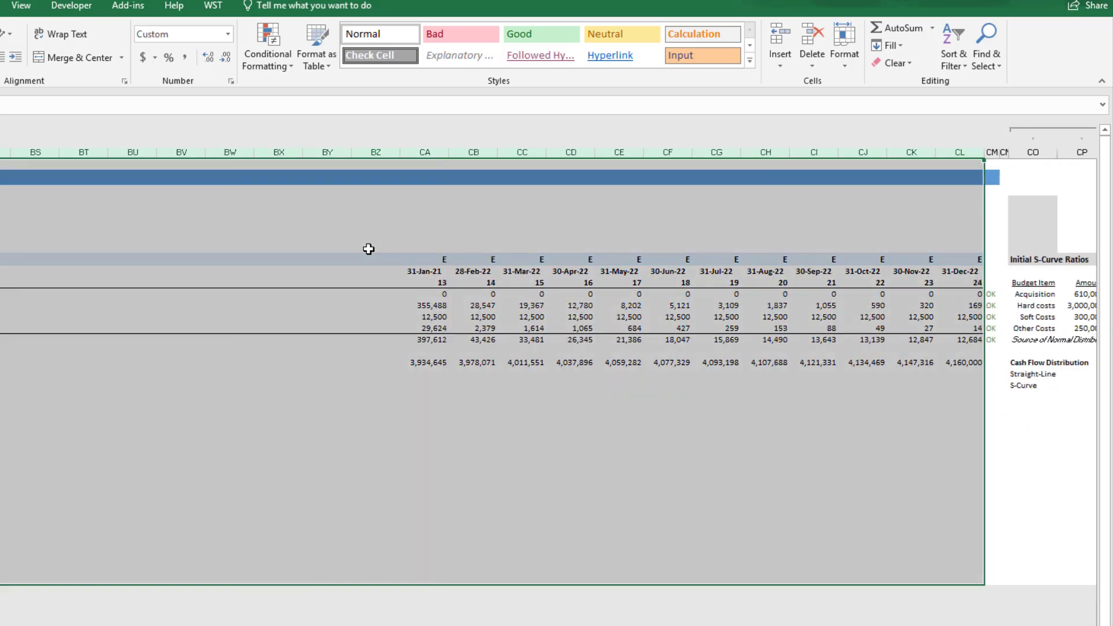
{"action": "key", "text": "alt"}
{"action": "key", "text": "h"}
{"action": "key", "text": "v"}
{"action": "key", "text": "f"}
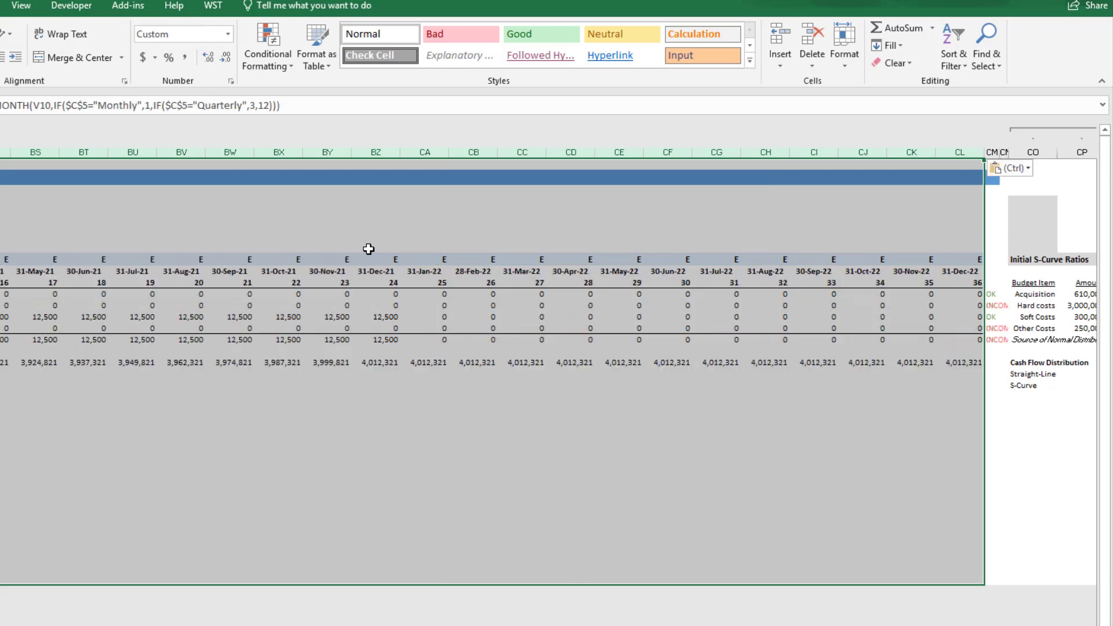
Check the month-end dates and period numbers along the Actual+Forecast section's header.
{"action": "key", "text": "Right"}
{"action": "key", "text": "Right"}
{"action": "key", "text": "Right"}
{"action": "key", "text": "Right"}
{"action": "key", "text": "Right"}
{"action": "key", "text": "Down"}
{"action": "key", "text": "Down"}
{"action": "key", "text": "Right"}
{"action": "key", "text": "Right"}
{"action": "key", "text": "Right"}
{"action": "key", "text": "Right"}
{"action": "key", "text": "Right"}
{"action": "key", "text": "Right"}
{"action": "key", "text": "Up"}
{"action": "key", "text": "Right"}
{"action": "key", "text": "Right"}
{"action": "key", "text": "Right"}
{"action": "key", "text": "Right"}
{"action": "key", "text": "Right"}
{"action": "key", "text": "Right"}
{"action": "key", "text": "Right"}
{"action": "key", "text": "Right"}
{"action": "key", "text": "Right"}
{"action": "key", "text": "Right"}
{"action": "key", "text": "Right"}
{"action": "key", "text": "Right"}
{"action": "key", "text": "Right"}
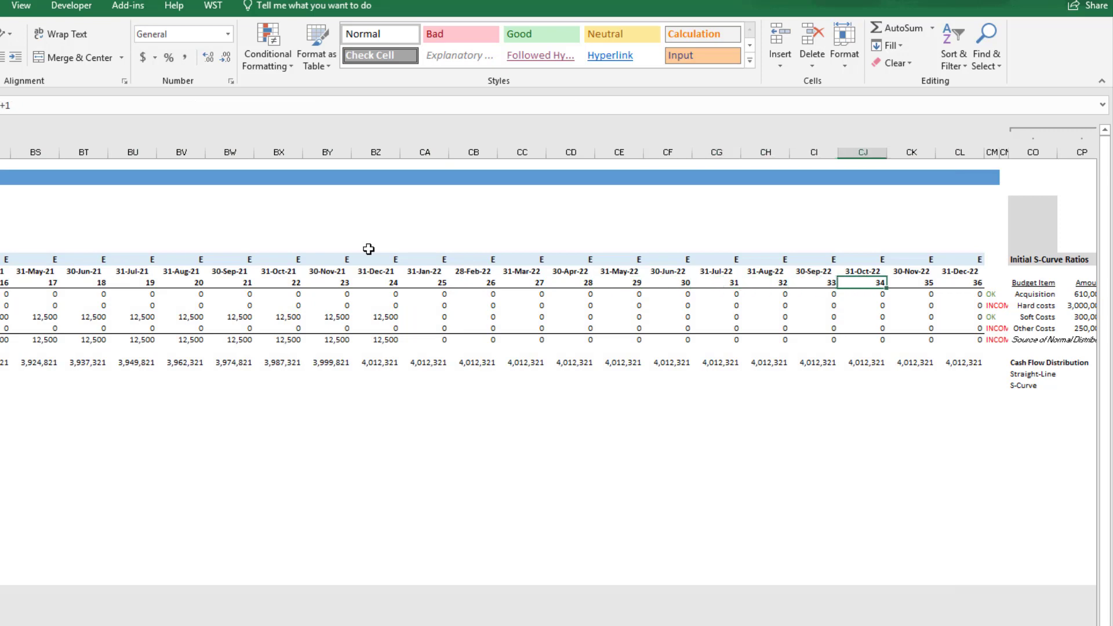
Copy the 31-Dec-20 (month 12) column DH in the Initial S-Curve Ratios table.
{"action": "key", "text": "Right"}
{"action": "key", "text": "Right"}
{"action": "key", "text": "Right"}
{"action": "key", "text": "Right"}
{"action": "key", "text": "Right"}
{"action": "key", "text": "Right"}
{"action": "key", "text": "Right"}
{"action": "key", "text": "Right"}
{"action": "key", "text": "Right"}
{"action": "key", "text": "Right"}
{"action": "key", "text": "Right"}
{"action": "key", "text": "Right"}
{"action": "key", "text": "Right"}
{"action": "key", "text": "Right"}
{"action": "key", "text": "Right"}
{"action": "key", "text": "Right"}
{"action": "key", "text": "Right"}
{"action": "key", "text": "Right"}
{"action": "key", "text": "Right"}
{"action": "key", "text": "Right"}
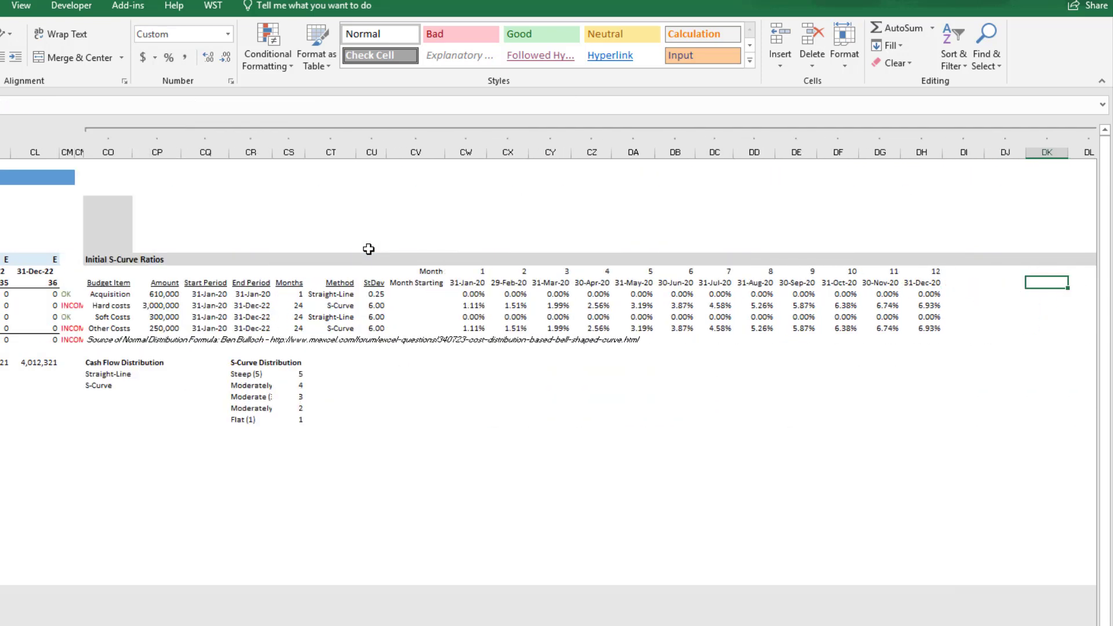
{"action": "key", "text": "Right"}
{"action": "key", "text": "Right"}
{"action": "key", "text": "Right"}
{"action": "key", "text": "Right"}
{"action": "key", "text": "Right"}
{"action": "key", "text": "Right"}
{"action": "key", "text": "Left"}
{"action": "key", "text": "Left"}
{"action": "key", "text": "Left"}
{"action": "key", "text": "Left"}
{"action": "key", "text": "Left"}
{"action": "key", "text": "Left"}
{"action": "key", "text": "Left"}
{"action": "key", "text": "Left"}
{"action": "key", "text": "Left"}
{"action": "key", "text": "Left"}
{"action": "key", "text": "Left"}
{"action": "key", "text": "Left"}
{"action": "key", "text": "Left"}
{"action": "key", "text": "Left"}
{"action": "key", "text": "Left"}
{"action": "key", "text": "Left"}
{"action": "key", "text": "Left"}
{"action": "key", "text": "Left"}
{"action": "key", "text": "Left"}
{"action": "key", "text": "Left"}
{"action": "key", "text": "ctrl+space"}
{"action": "key", "text": "ctrl+c"}
Paste the copied Initial S-Curve Ratios month 12 column into columns DI to EF.
{"action": "key", "text": "Right"}
{"action": "key", "text": "ctrl+space"}
{"action": "key", "text": "ctrl+shift+Right"}
{"action": "key", "text": "ctrl+shift+Right"}
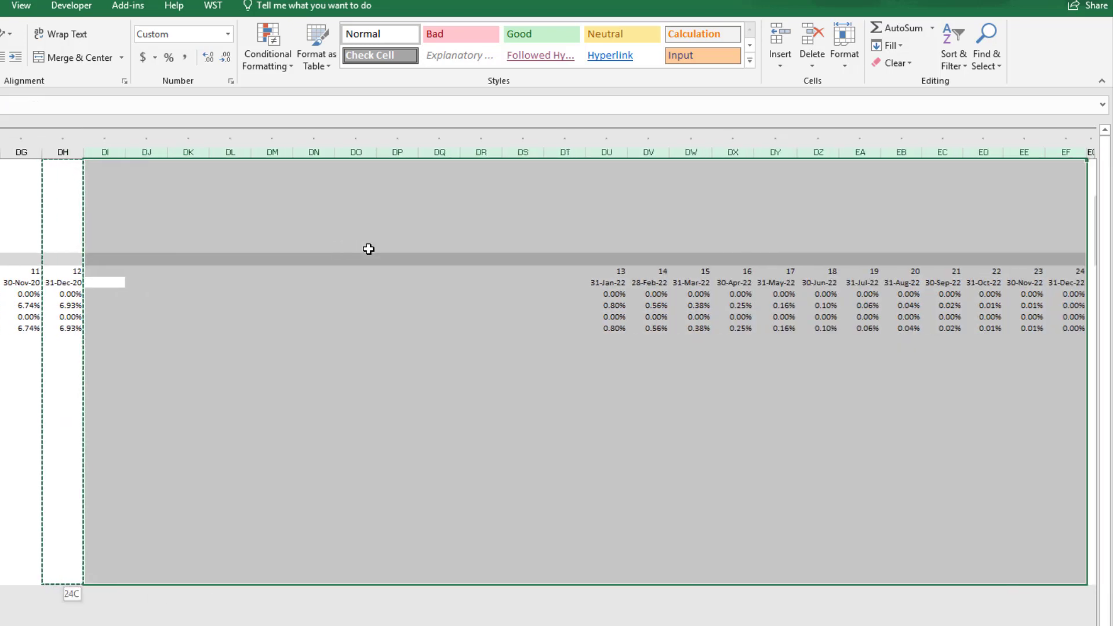
{"action": "key", "text": "alt"}
{"action": "key", "text": "h"}
{"action": "key", "text": "v"}
{"action": "key", "text": "f"}
Copy the 31-Dec-20 (month 12) column FC in the second S-Curve Ratios table.
{"action": "key", "text": "Right"}
{"action": "key", "text": "Right"}
{"action": "key", "text": "Right"}
{"action": "key", "text": "Right"}
{"action": "key", "text": "Right"}
{"action": "key", "text": "Right"}
{"action": "key", "text": "Right"}
{"action": "key", "text": "Right"}
{"action": "key", "text": "Right"}
{"action": "key", "text": "Right"}
{"action": "key", "text": "Right"}
{"action": "key", "text": "Right"}
{"action": "key", "text": "Right"}
{"action": "key", "text": "Right"}
{"action": "key", "text": "Right"}
{"action": "key", "text": "Right"}
{"action": "key", "text": "Right"}
{"action": "key", "text": "Right"}
{"action": "key", "text": "Right"}
{"action": "key", "text": "Right"}
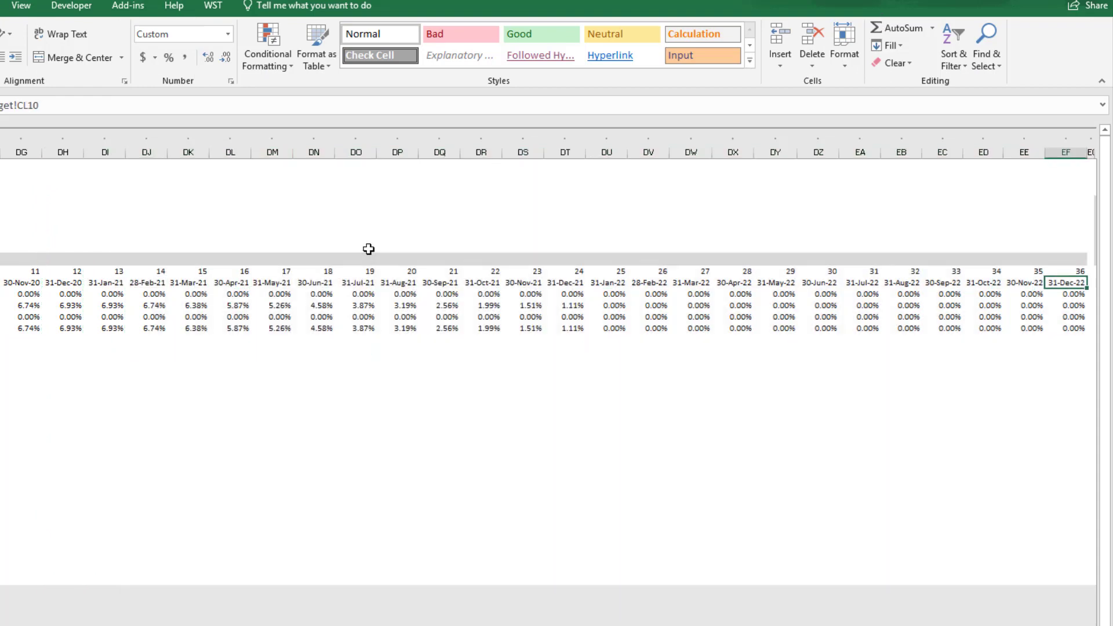
{"action": "key", "text": "Right"}
{"action": "key", "text": "Right"}
{"action": "key", "text": "Right"}
{"action": "key", "text": "Right"}
{"action": "key", "text": "Right"}
{"action": "key", "text": "Right"}
{"action": "key", "text": "Right"}
{"action": "key", "text": "Right"}
{"action": "key", "text": "Right"}
{"action": "key", "text": "Right"}
{"action": "key", "text": "Right"}
{"action": "key", "text": "Right"}
{"action": "key", "text": "Right"}
{"action": "key", "text": "Right"}
{"action": "key", "text": "Right"}
{"action": "key", "text": "Right"}
{"action": "key", "text": "Right"}
{"action": "key", "text": "Right"}
{"action": "key", "text": "Right"}
{"action": "key", "text": "Right"}
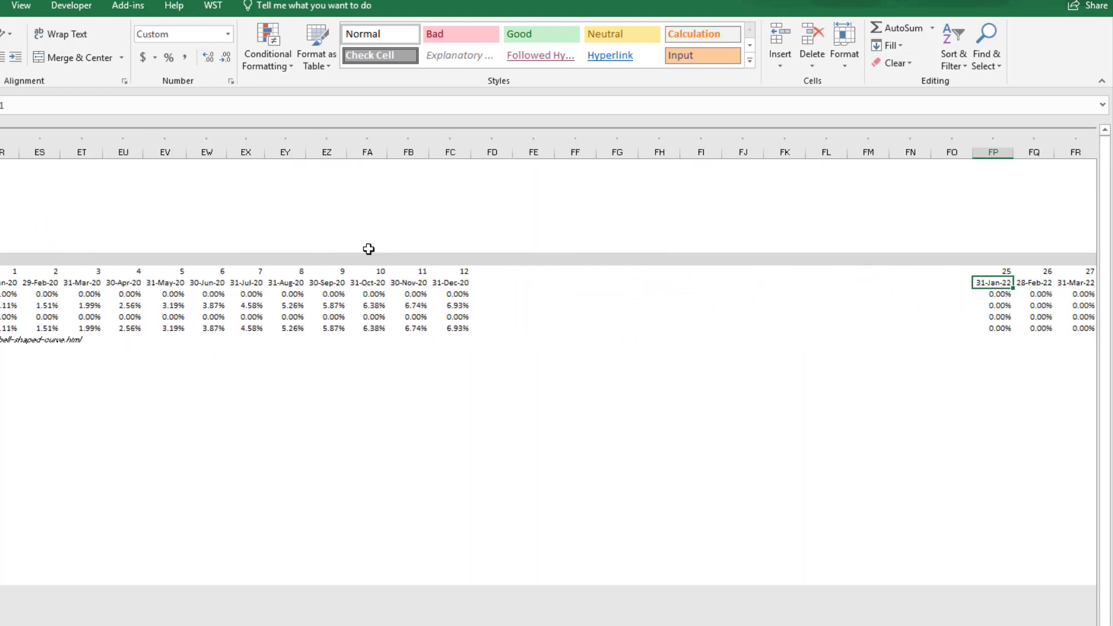
{"action": "key", "text": "Left"}
{"action": "key", "text": "Left"}
{"action": "key", "text": "Left"}
{"action": "key", "text": "Left"}
{"action": "key", "text": "Left"}
{"action": "key", "text": "Left"}
{"action": "key", "text": "Left"}
{"action": "key", "text": "Left"}
{"action": "key", "text": "Left"}
{"action": "key", "text": "Left"}
{"action": "key", "text": "Left"}
{"action": "key", "text": "Left"}
{"action": "key", "text": "Left"}
{"action": "key", "text": "ctrl+space"}
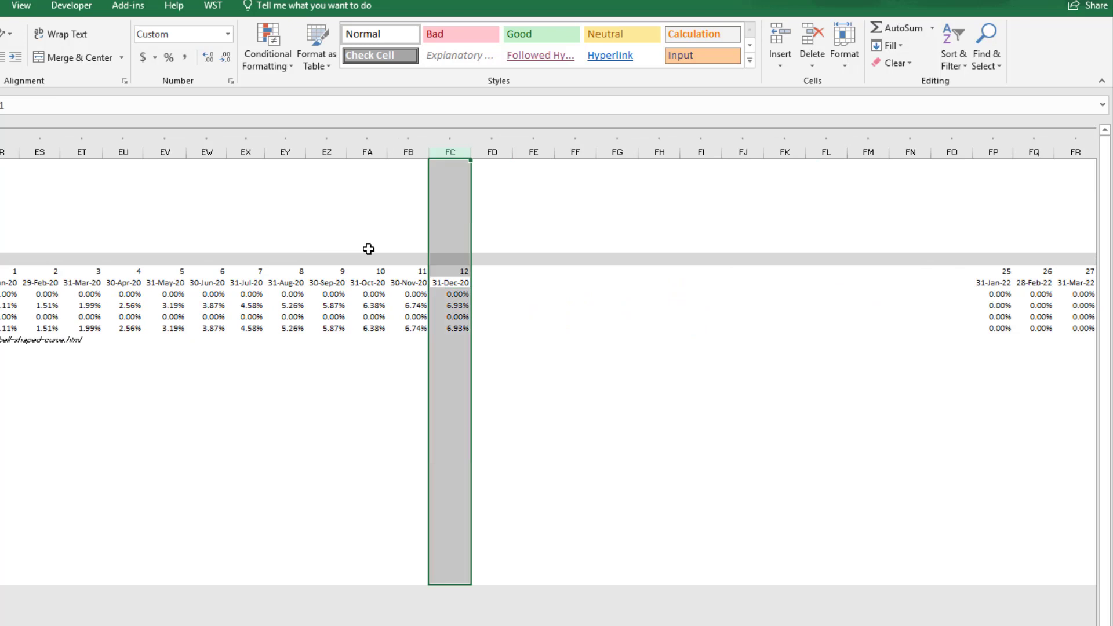
{"action": "key", "text": "ctrl+c"}
Try to paste the copied column FC into the header row cells FD11 to GA11.
{"action": "key", "text": "Right"}
{"action": "key", "text": "ctrl+shift+Right"}
{"action": "key", "text": "ctrl+shift+Right"}
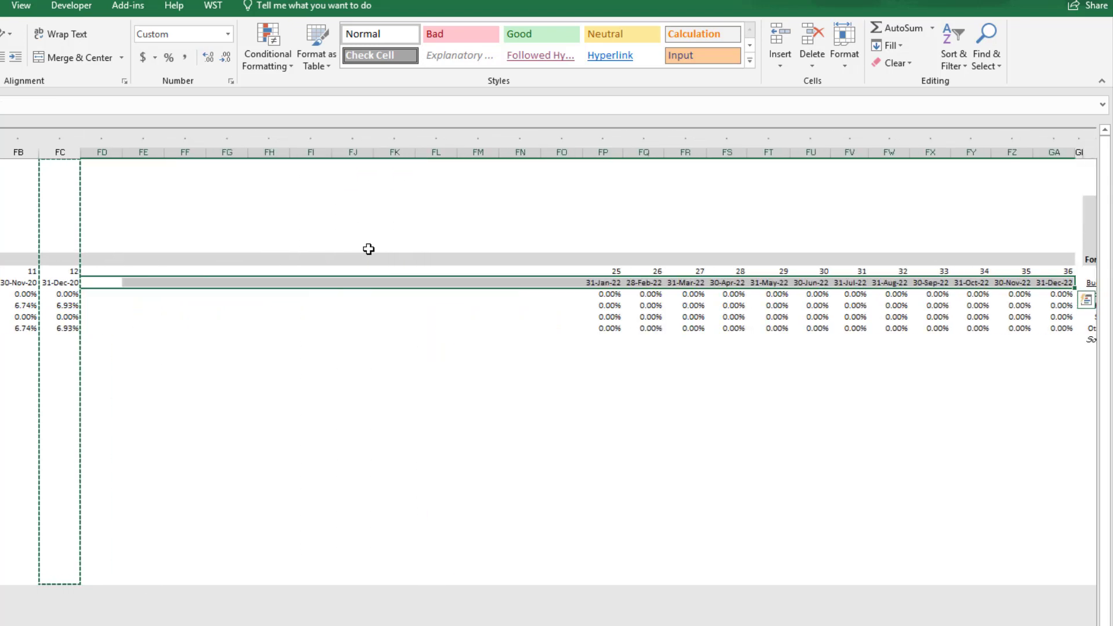
{"action": "key", "text": "ctrl+v"}
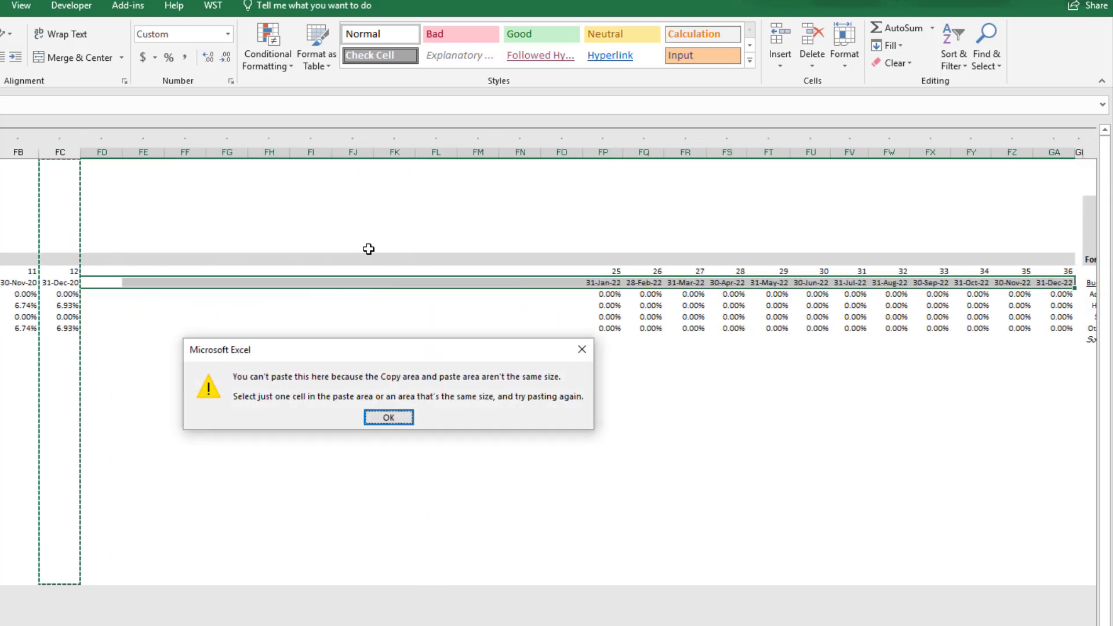
{"action": "key", "text": "Return"}
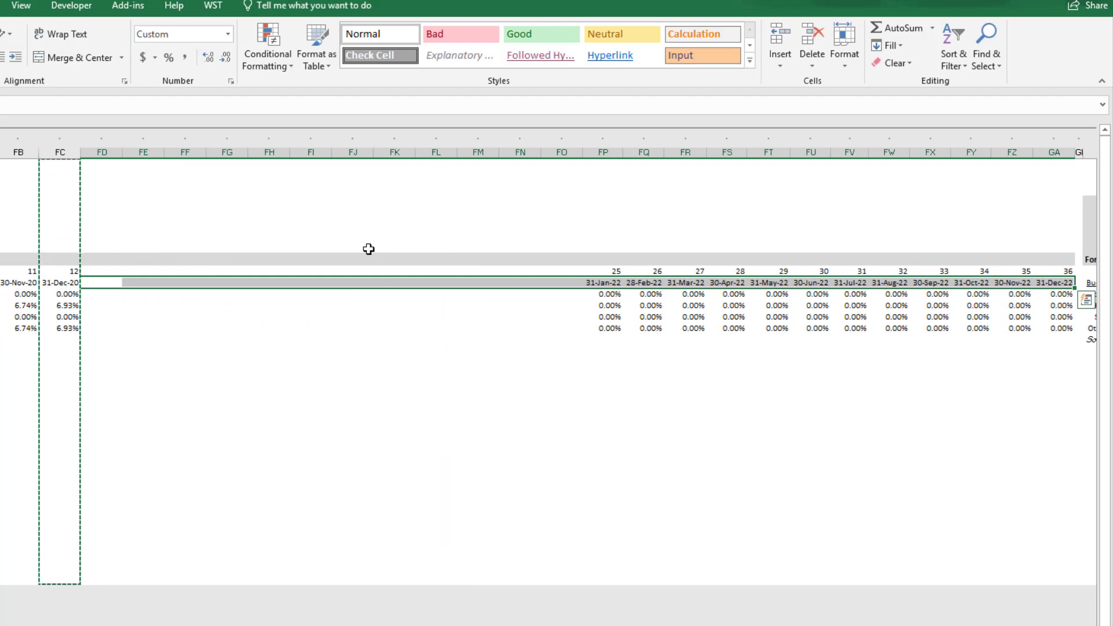
{"action": "key", "text": "ctrl+v"}
{"action": "key", "text": "Return"}
{"action": "key", "text": "Escape"}
{"action": "key", "text": "Left"}
{"action": "key", "text": "Down"}
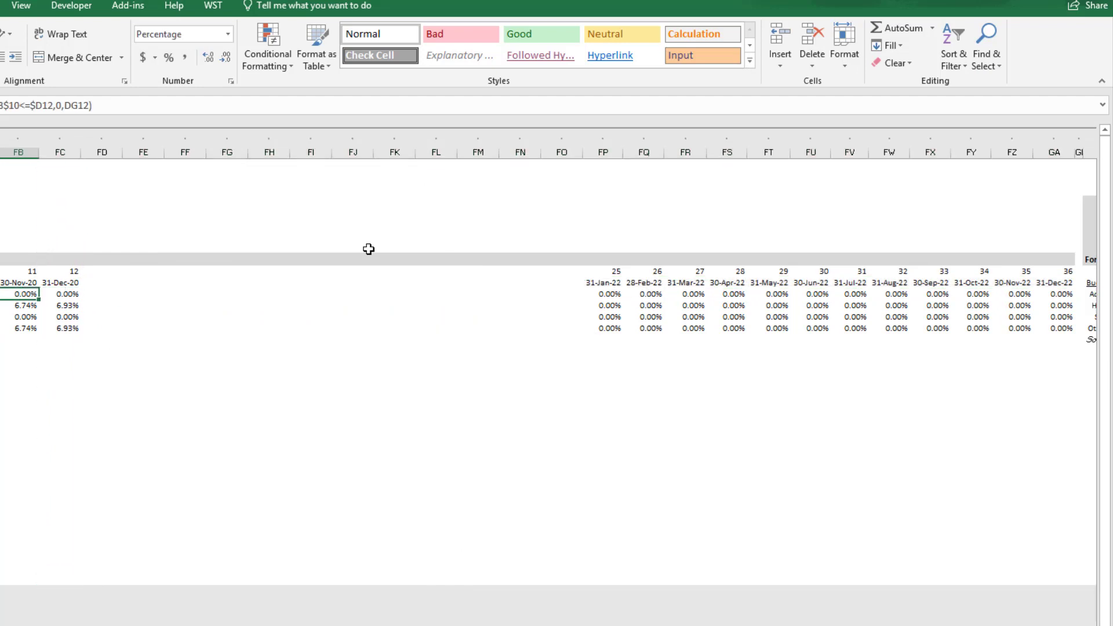
Copy column FC, paste it into the whole columns FD to GA, and clear the copy selection.
{"action": "key", "text": "Right"}
{"action": "key", "text": "ctrl+space"}
{"action": "key", "text": "ctrl+c"}
{"action": "key", "text": "Right"}
{"action": "key", "text": "ctrl+space"}
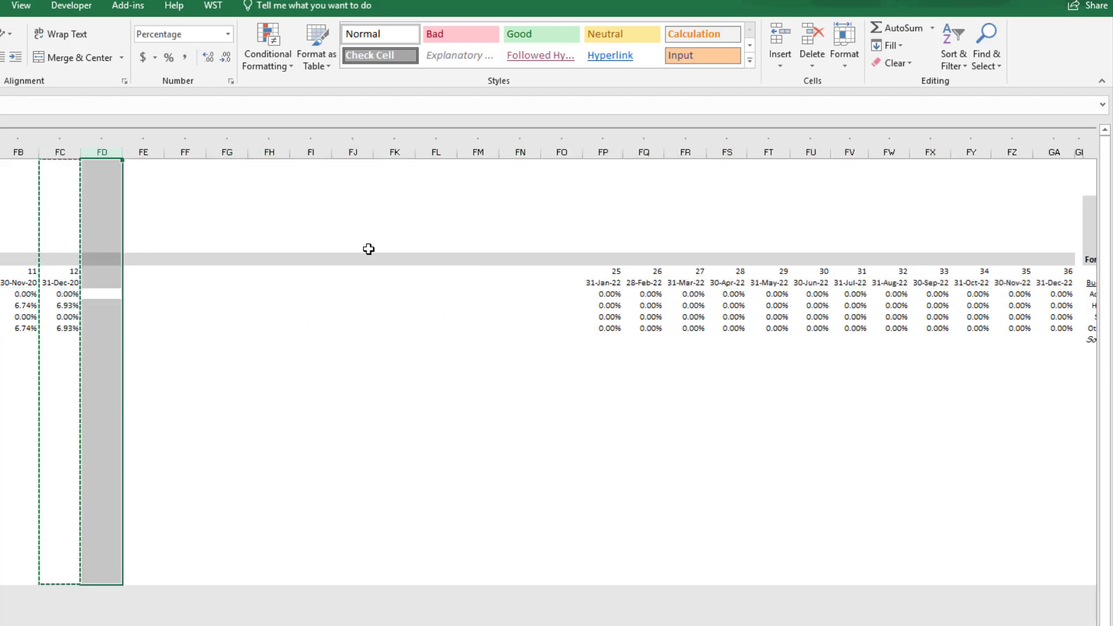
{"action": "key", "text": "ctrl+shift+Right"}
{"action": "key", "text": "ctrl+v"}
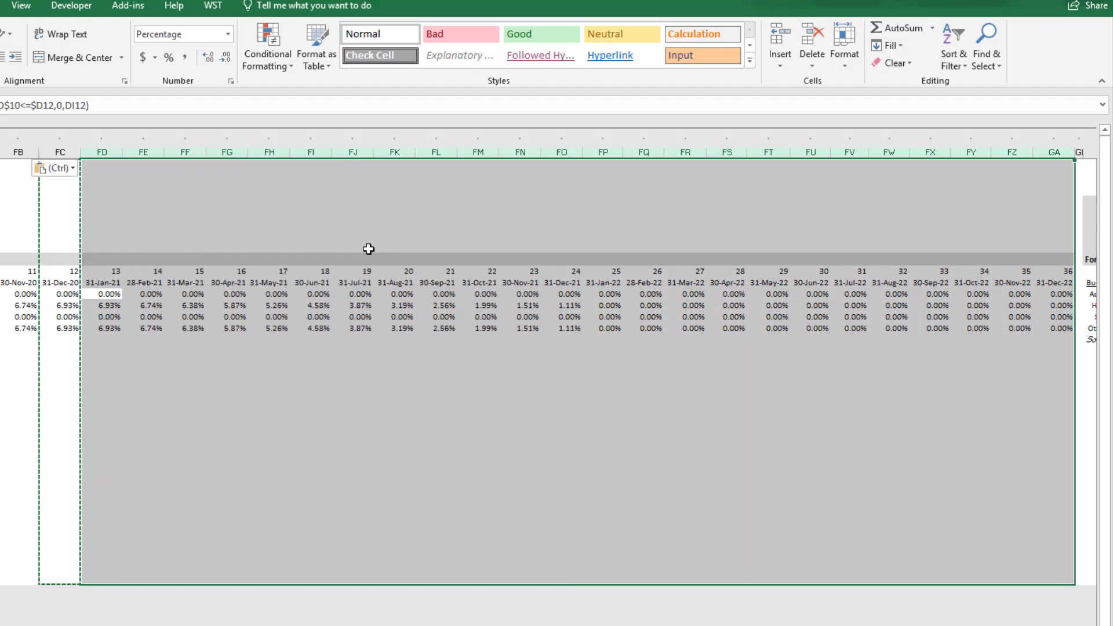
{"action": "key", "text": "Escape"}
Copy the 31-Dec-20 (month 12) column GS in the Forecast S-Curve table.
{"action": "key", "text": "Left"}
{"action": "key", "text": "Right"}
{"action": "key", "text": "ctrl+Right"}
{"action": "key", "text": "Right"}
{"action": "key", "text": "Right"}
{"action": "key", "text": "Right"}
{"action": "key", "text": "Right"}
{"action": "key", "text": "Right"}
{"action": "key", "text": "Right"}
{"action": "key", "text": "Right"}
{"action": "key", "text": "Right"}
{"action": "key", "text": "Right"}
{"action": "key", "text": "Right"}
{"action": "key", "text": "Right"}
{"action": "key", "text": "Right"}
{"action": "key", "text": "Right"}
{"action": "key", "text": "Right"}
{"action": "key", "text": "Right"}
{"action": "key", "text": "Right"}
{"action": "key", "text": "Right"}
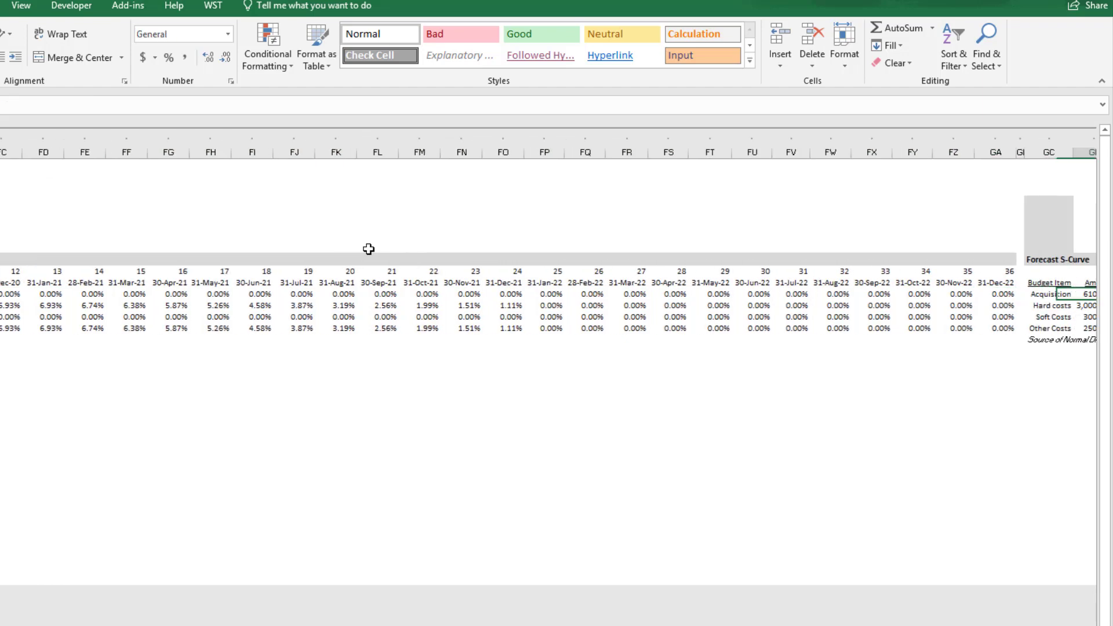
{"action": "key", "text": "Right"}
{"action": "key", "text": "Right"}
{"action": "key", "text": "Right"}
{"action": "key", "text": "Right"}
{"action": "key", "text": "Right"}
{"action": "key", "text": "Right"}
{"action": "key", "text": "Right"}
{"action": "key", "text": "Right"}
{"action": "key", "text": "Right"}
{"action": "key", "text": "Right"}
{"action": "key", "text": "Right"}
{"action": "key", "text": "Right"}
{"action": "key", "text": "Left"}
{"action": "key", "text": "Left"}
{"action": "key", "text": "Left"}
{"action": "key", "text": "Left"}
{"action": "key", "text": "Left"}
{"action": "key", "text": "Left"}
{"action": "key", "text": "Left"}
{"action": "key", "text": "Left"}
{"action": "key", "text": "Left"}
{"action": "key", "text": "Left"}
{"action": "key", "text": "Left"}
{"action": "key", "text": "ctrl+space"}
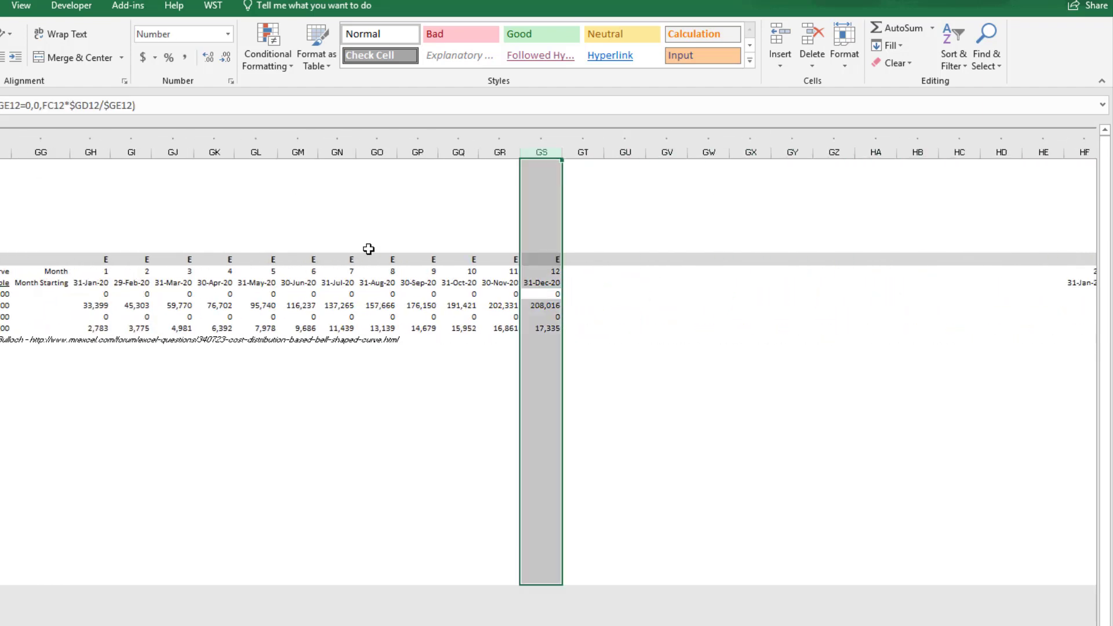
{"action": "key", "text": "ctrl+c"}
Select columns GT to HQ and paste the copied Forecast S-Curve month 12 column into them.
{"action": "key", "text": "Right"}
{"action": "key", "text": "ctrl+space"}
{"action": "key", "text": "shift+Right"}
{"action": "key", "text": "shift+Right"}
{"action": "key", "text": "shift+Right"}
{"action": "key", "text": "shift+Right"}
{"action": "key", "text": "shift+Right"}
{"action": "key", "text": "shift+Right"}
{"action": "key", "text": "shift+Right"}
{"action": "key", "text": "shift+Right"}
{"action": "key", "text": "shift+Right"}
{"action": "key", "text": "shift+Right"}
{"action": "key", "text": "shift+Right"}
{"action": "key", "text": "shift+Right"}
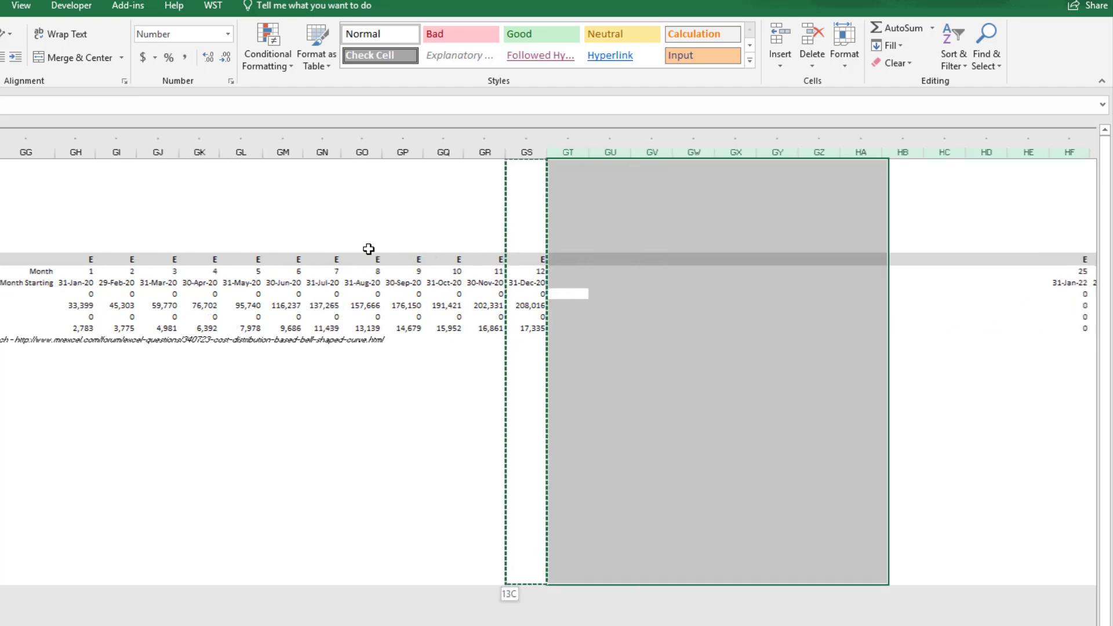
{"action": "key", "text": "ctrl+shift+Right"}
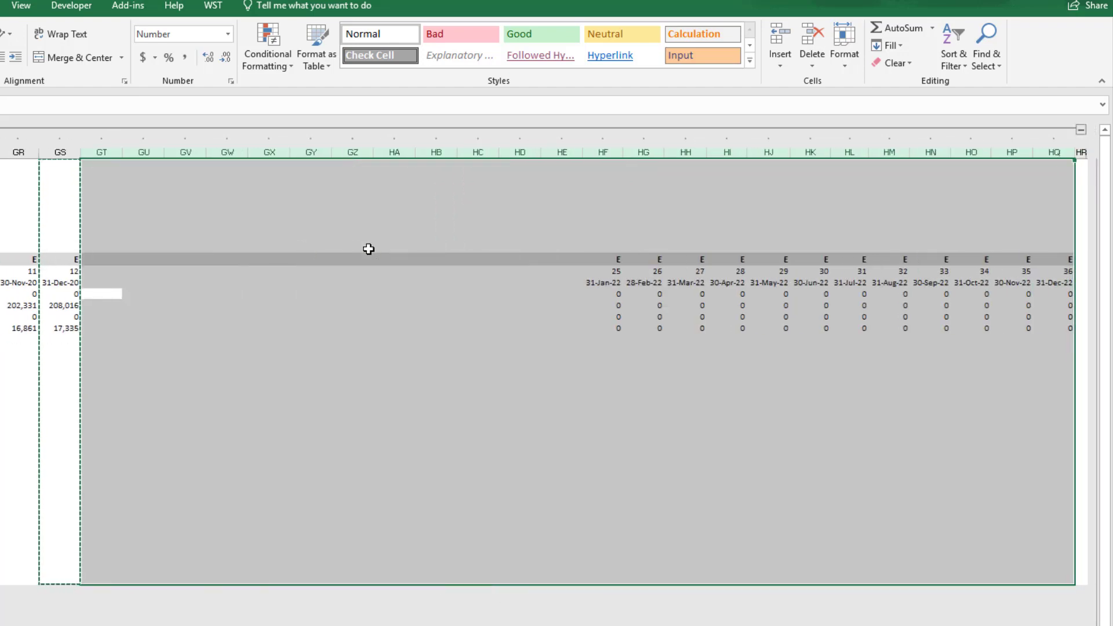
{"action": "key", "text": "ctrl+v"}
{"action": "key", "text": "Left"}
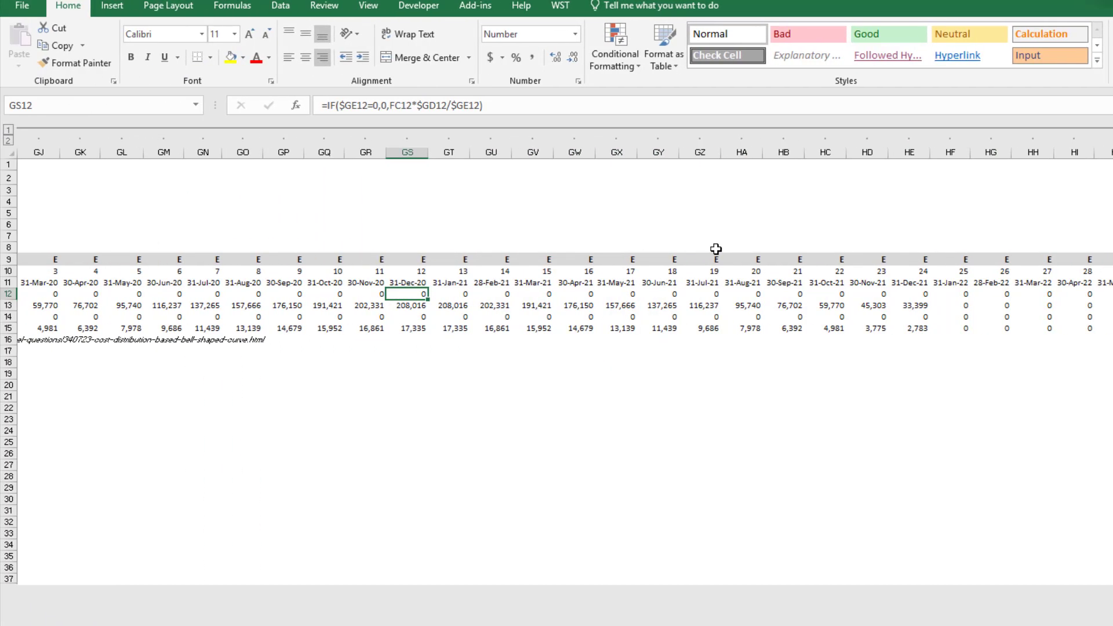
Return to the Inputs section and check the error flags for all four budget items in I12:I15.
{"action": "key", "text": "Left"}
{"action": "key", "text": "Left"}
{"action": "key", "text": "Left"}
{"action": "key", "text": "Left"}
{"action": "key", "text": "Left"}
{"action": "key", "text": "Left"}
{"action": "key", "text": "Left"}
{"action": "key", "text": "Left"}
{"action": "key", "text": "Left"}
{"action": "key", "text": "Left"}
{"action": "key", "text": "Left"}
{"action": "key", "text": "Left"}
{"action": "key", "text": "Left"}
{"action": "key", "text": "Left"}
{"action": "key", "text": "Left"}
{"action": "key", "text": "Left"}
{"action": "key", "text": "Left"}
{"action": "key", "text": "Left"}
{"action": "key", "text": "Left"}
{"action": "key", "text": "Left"}
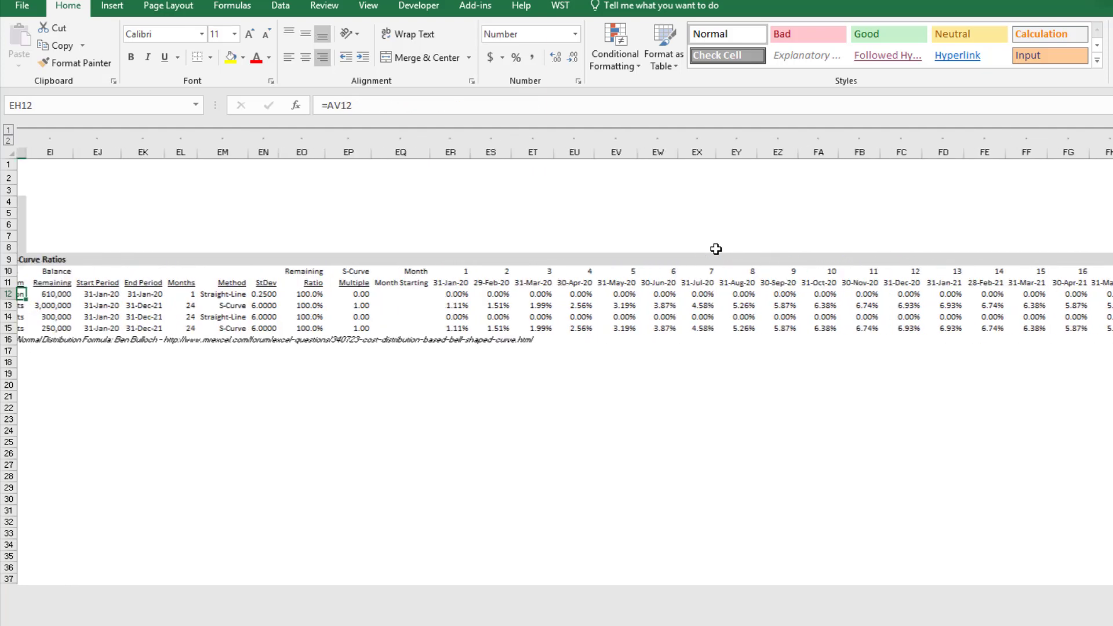
{"action": "key", "text": "Left"}
{"action": "key", "text": "Left"}
{"action": "key", "text": "Left"}
{"action": "key", "text": "Left"}
{"action": "key", "text": "Left"}
{"action": "key", "text": "Left"}
{"action": "key", "text": "Left"}
{"action": "key", "text": "Left"}
{"action": "key", "text": "Left"}
{"action": "key", "text": "Left"}
{"action": "key", "text": "Left"}
{"action": "key", "text": "Left"}
{"action": "key", "text": "Left"}
{"action": "key", "text": "Left"}
{"action": "key", "text": "Left"}
{"action": "key", "text": "Left"}
{"action": "key", "text": "ctrl+Left"}
{"action": "key", "text": "ctrl+Left"}
{"action": "key", "text": "ctrl+Left"}
{"action": "key", "text": "ctrl+Left"}
{"action": "key", "text": "ctrl+Left"}
{"action": "key", "text": "ctrl+Left"}
{"action": "key", "text": "ctrl+Left"}
{"action": "key", "text": "ctrl+Left"}
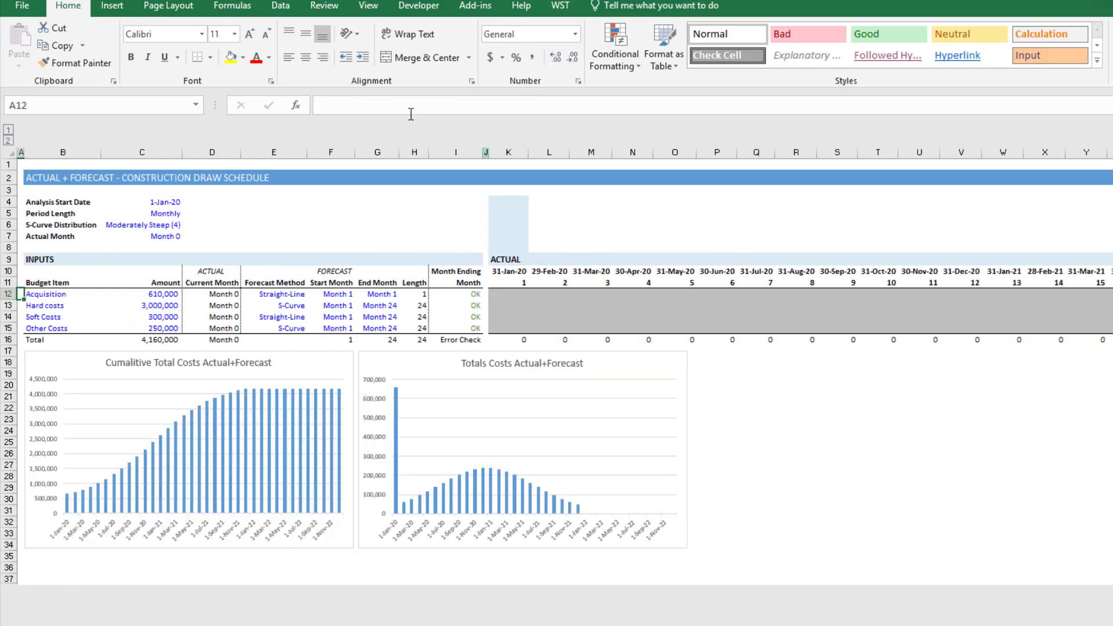
{"action": "left_click_drag", "start_coordinate": [467, 294], "coordinate": [466, 329]}
Review the Hard costs row across the Actual+Forecast months and select the Hard costs amount in the Inputs section.
{"action": "key", "text": "Right"}
{"action": "key", "text": "Right"}
{"action": "key", "text": "Right"}
{"action": "key", "text": "Right"}
{"action": "key", "text": "Right"}
{"action": "key", "text": "Right"}
{"action": "key", "text": "Right"}
{"action": "key", "text": "Right"}
{"action": "key", "text": "Right"}
{"action": "key", "text": "Right"}
{"action": "key", "text": "Right"}
{"action": "key", "text": "Right"}
{"action": "key", "text": "Right"}
{"action": "key", "text": "Right"}
{"action": "key", "text": "Right"}
{"action": "key", "text": "Right"}
{"action": "key", "text": "Right"}
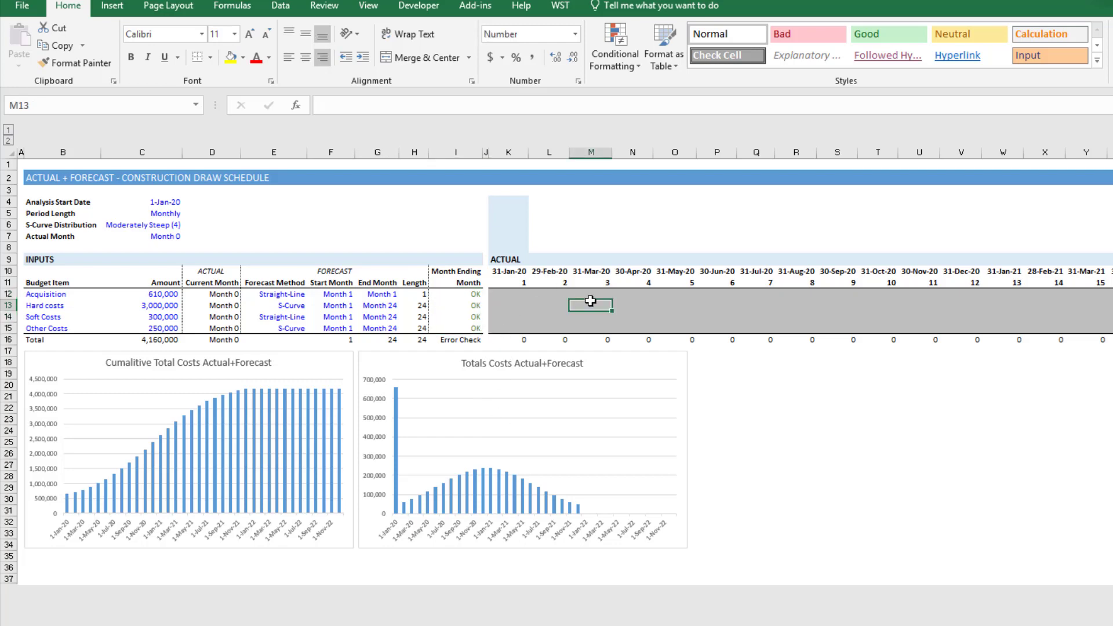
{"action": "key", "text": "Right"}
{"action": "key", "text": "Right"}
{"action": "key", "text": "Right"}
{"action": "key", "text": "Right"}
{"action": "key", "text": "Right"}
{"action": "key", "text": "Right"}
{"action": "key", "text": "Right"}
{"action": "key", "text": "Right"}
{"action": "key", "text": "Right"}
{"action": "key", "text": "Right"}
{"action": "key", "text": "Right"}
{"action": "key", "text": "Right"}
{"action": "key", "text": "Right"}
{"action": "key", "text": "Right"}
{"action": "key", "text": "Right"}
{"action": "key", "text": "Right"}
{"action": "key", "text": "Right"}
{"action": "key", "text": "Right"}
{"action": "key", "text": "Right"}
{"action": "key", "text": "Right"}
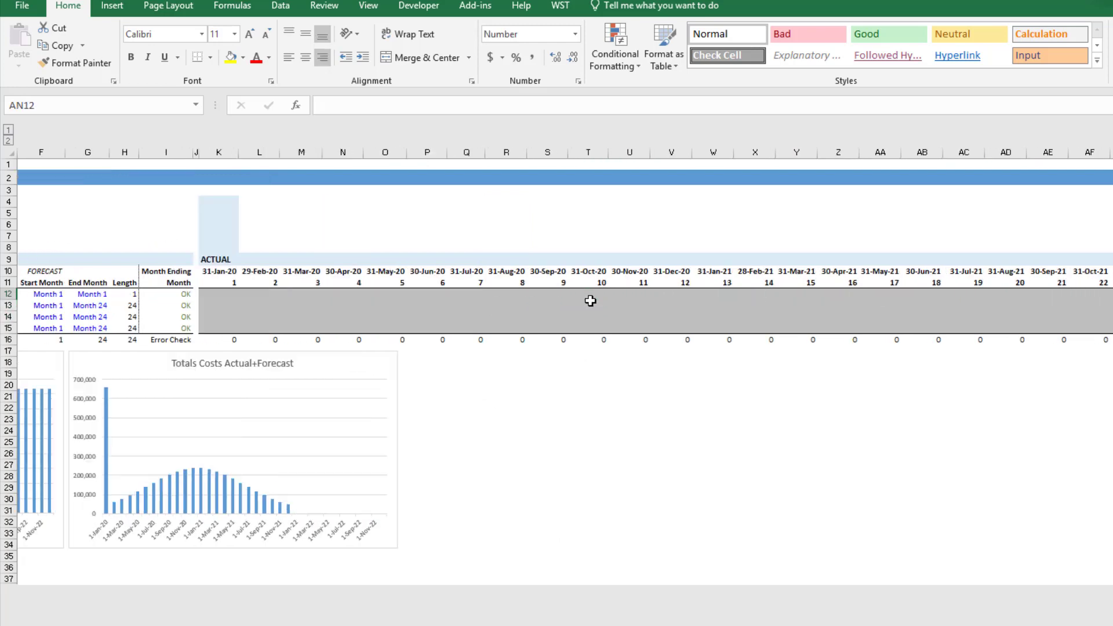
{"action": "key", "text": "Right"}
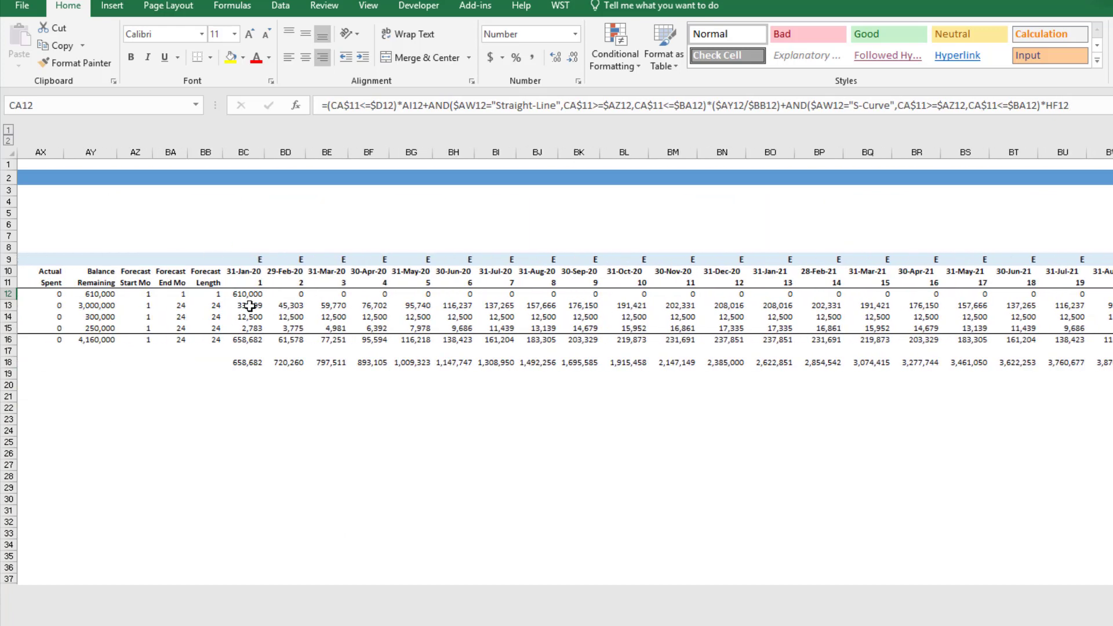
{"action": "left_click_drag", "start_coordinate": [249, 305], "coordinate": [1110, 302]}
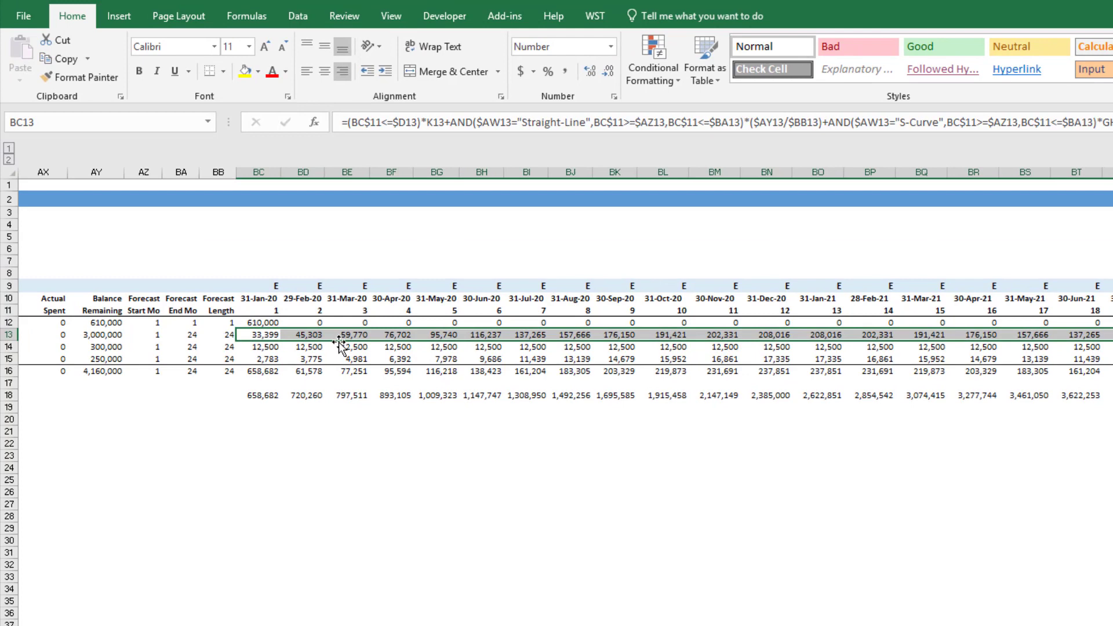
{"action": "key", "text": "Home"}
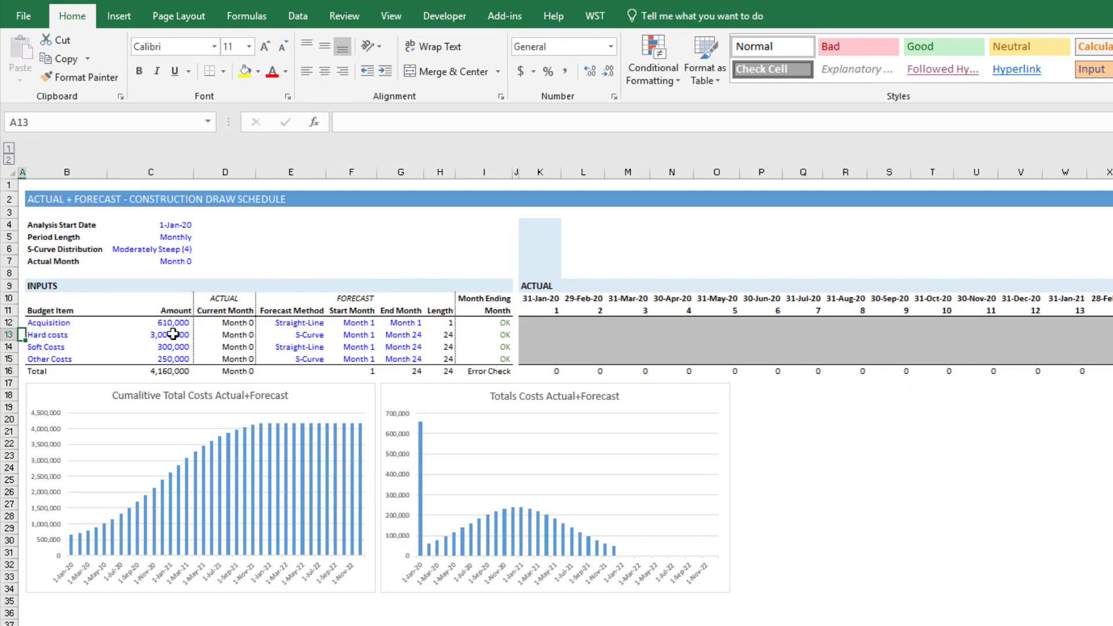
{"action": "left_click", "coordinate": [173, 334]}
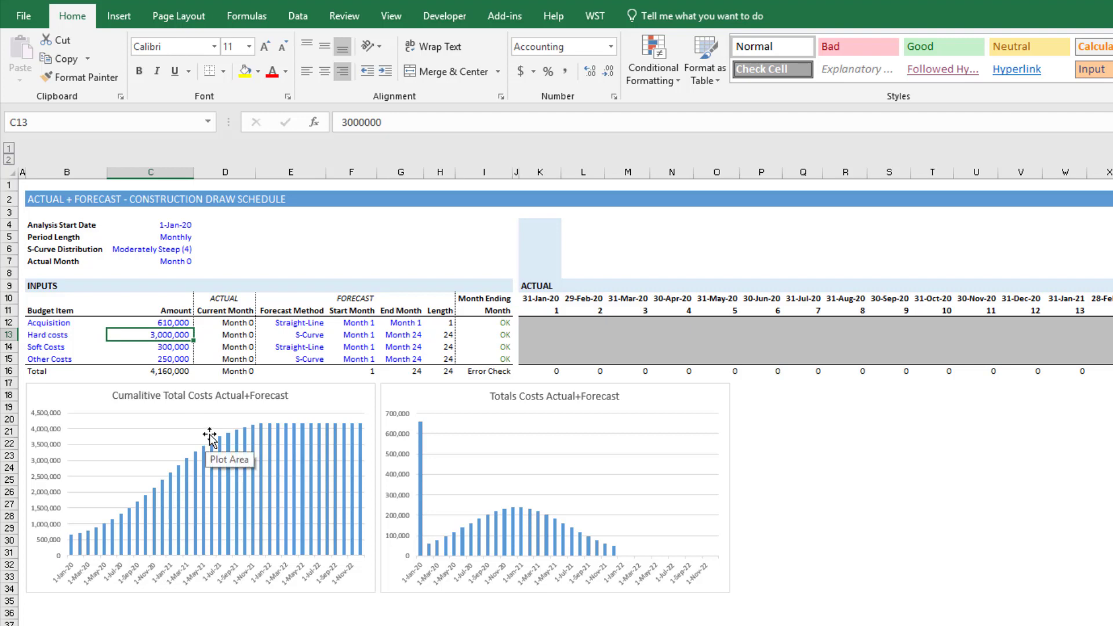